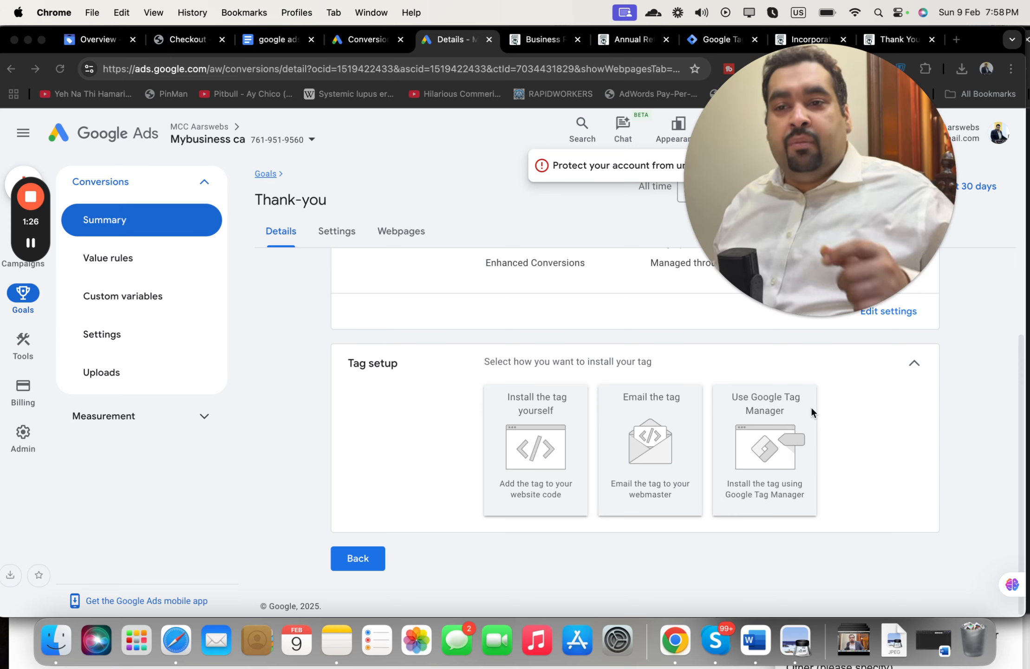
# Step: Expand Tag setup on the Thank-you conversion to show Install yourself, Email the tag and Google Tag Manager
pyautogui.click(819, 431)
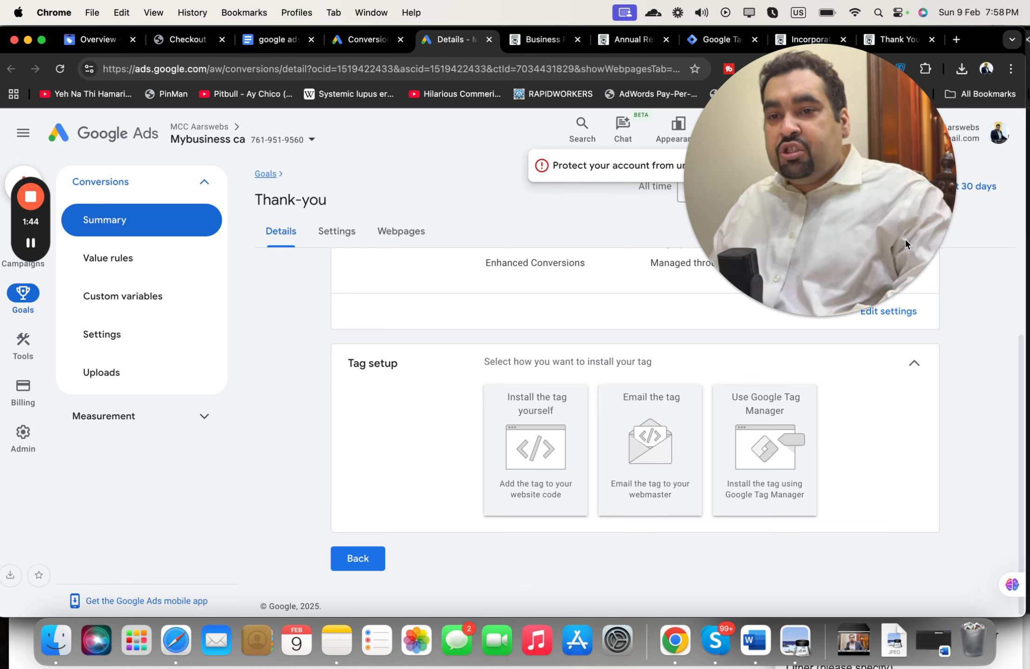
pyautogui.moveTo(906, 239); pyautogui.dragTo(950, 279)
# Step: Review the Tag Manager accounts list and its three web containers
pyautogui.click(720, 39)
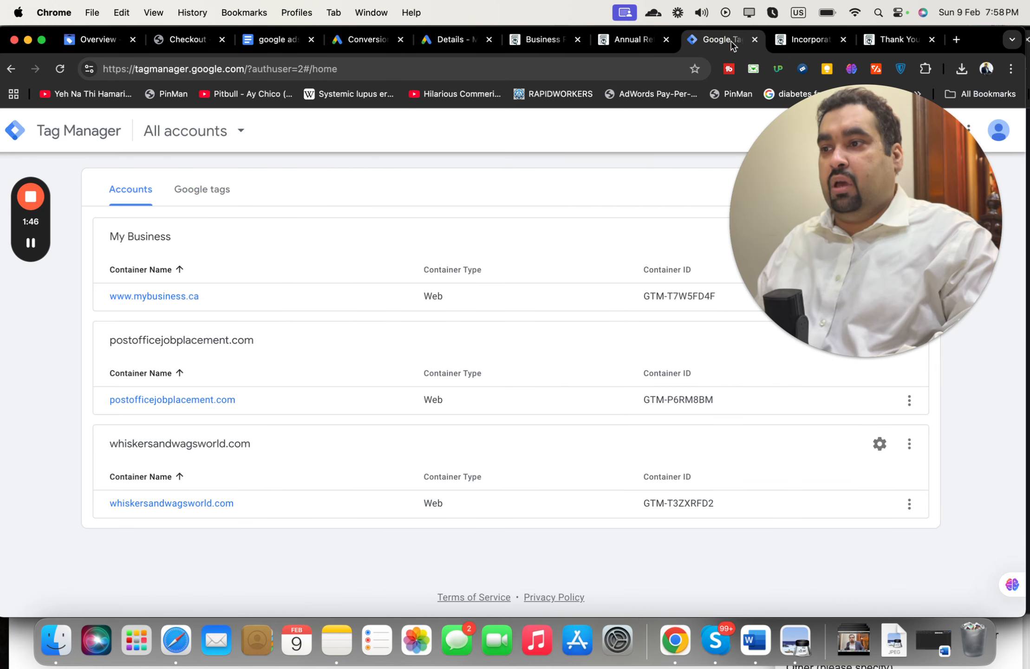
pyautogui.moveTo(245, 69); pyautogui.dragTo(116, 63)
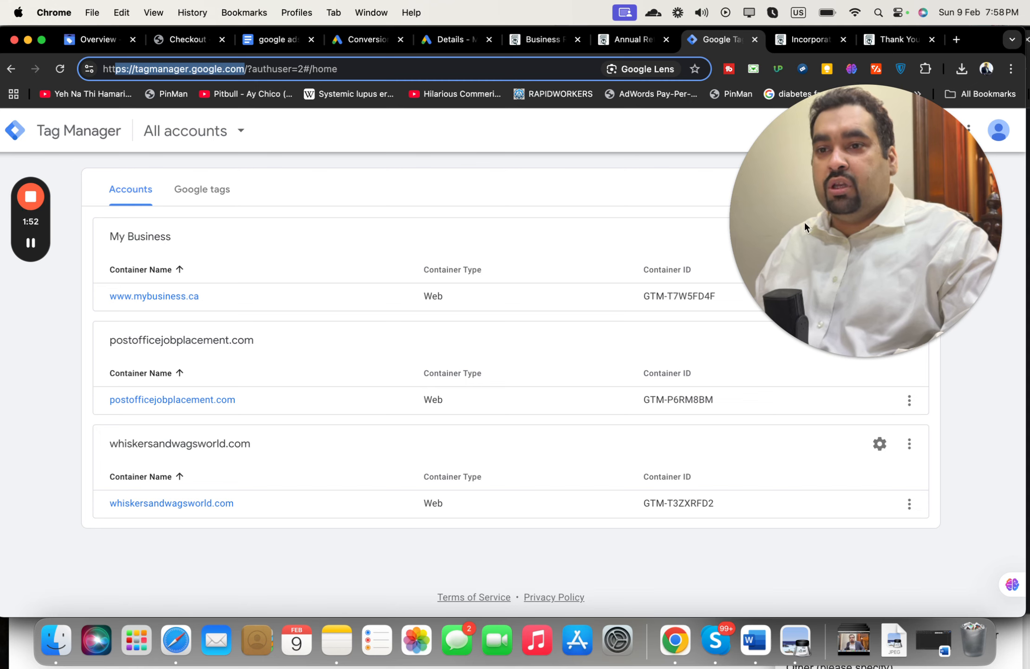
pyautogui.moveTo(804, 220); pyautogui.dragTo(773, 228)
pyautogui.click(979, 384)
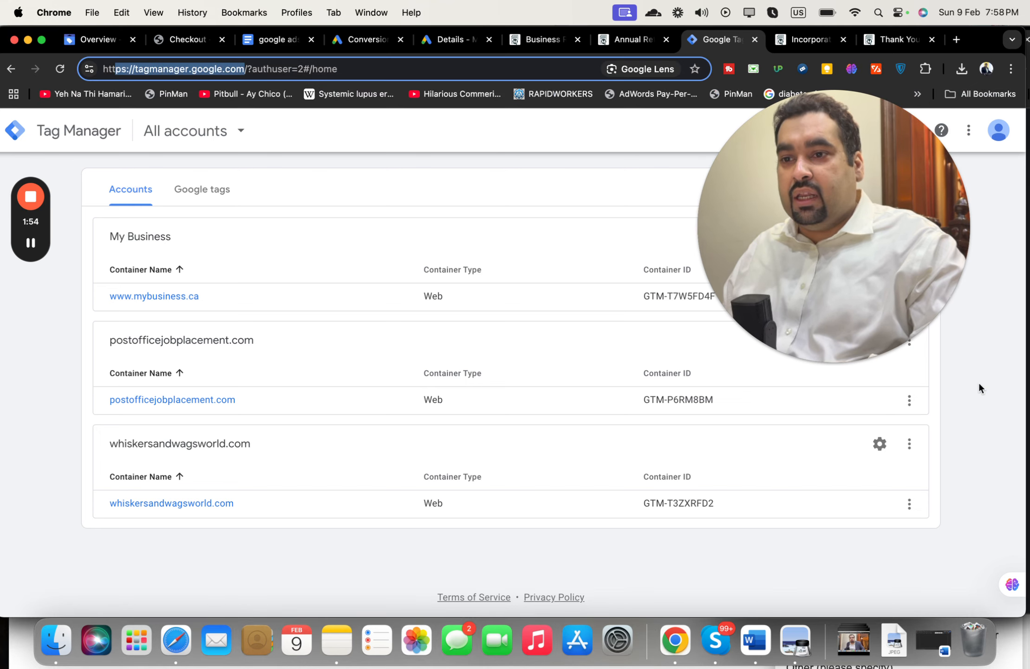
pyautogui.press('Down')
pyautogui.press('Down')
pyautogui.click(980, 367)
pyautogui.moveTo(884, 294); pyautogui.dragTo(832, 528)
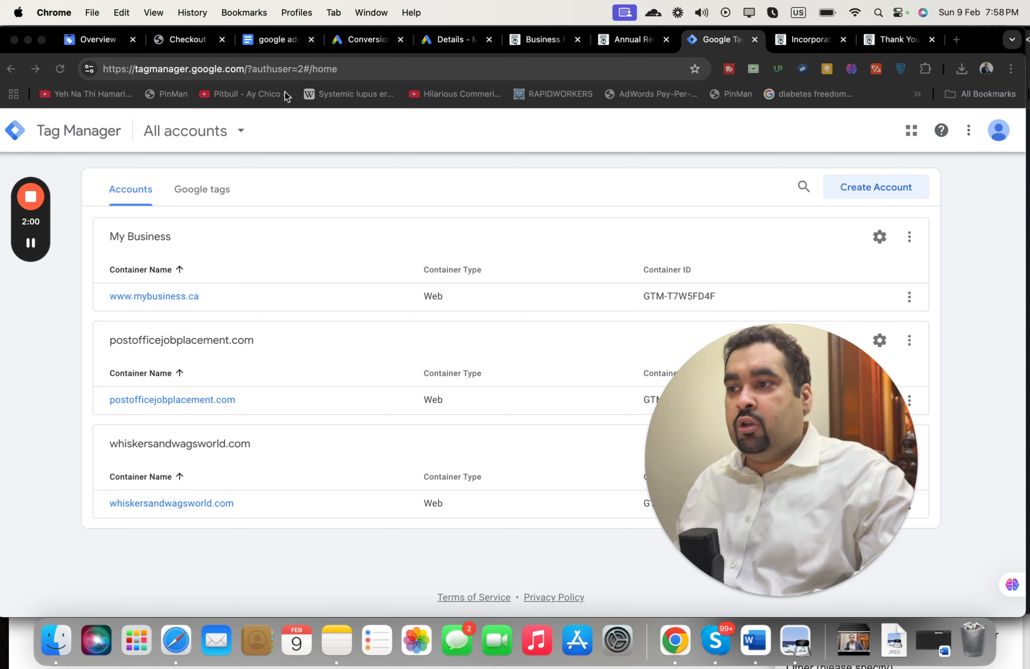
# Step: Start a new Tag Manager account, cancel it, and return to the Thank-you conversion details
pyautogui.click(851, 188)
pyautogui.moveTo(1026, 193); pyautogui.dragTo(1017, 246)
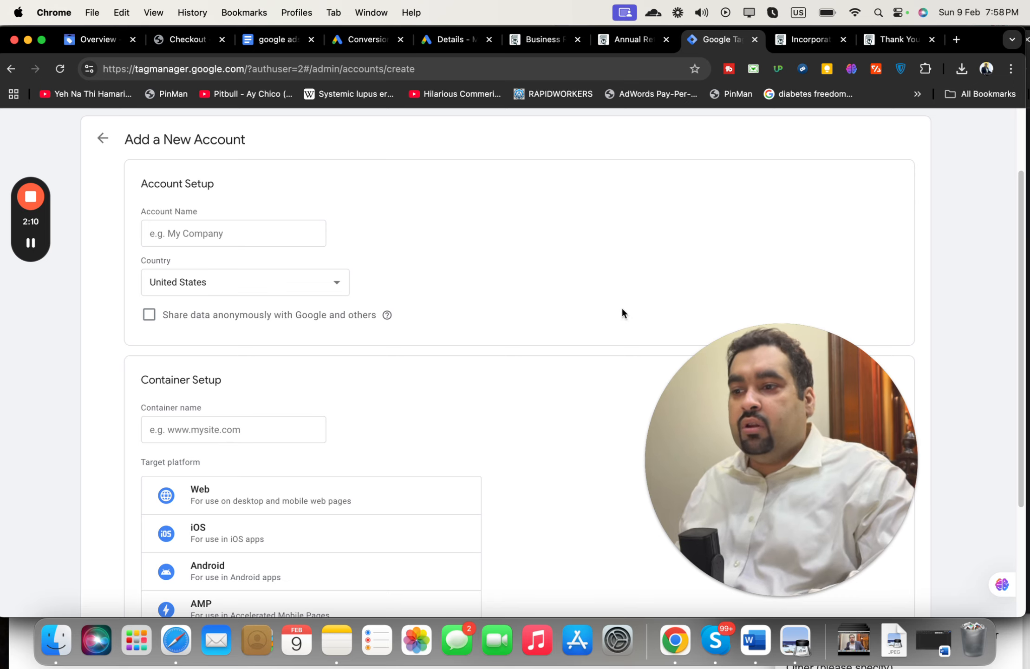
pyautogui.moveTo(1020, 310); pyautogui.dragTo(998, 444)
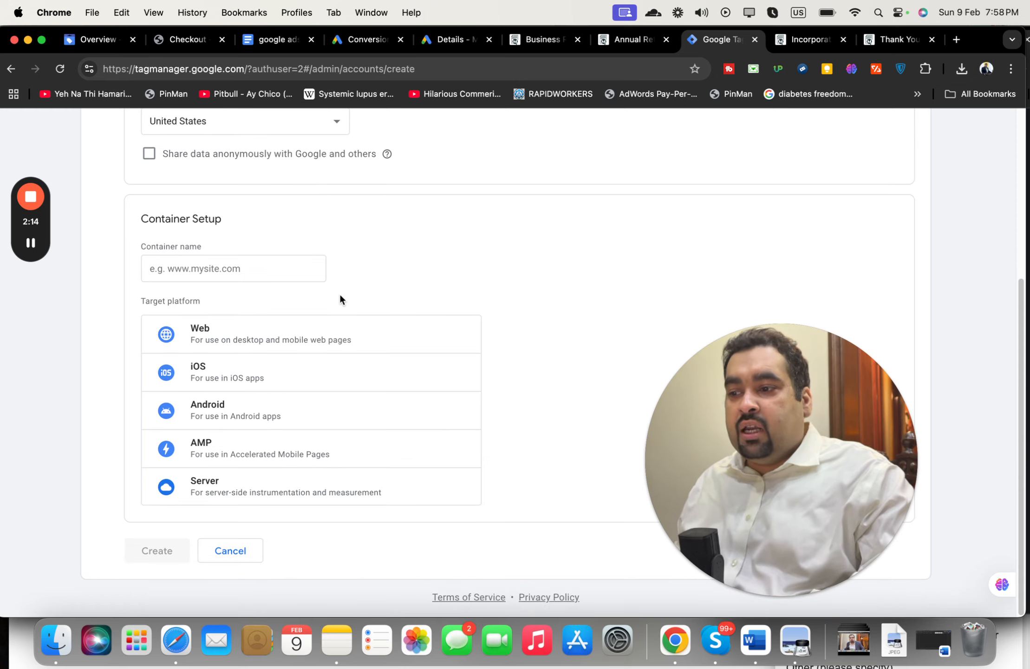
pyautogui.click(238, 550)
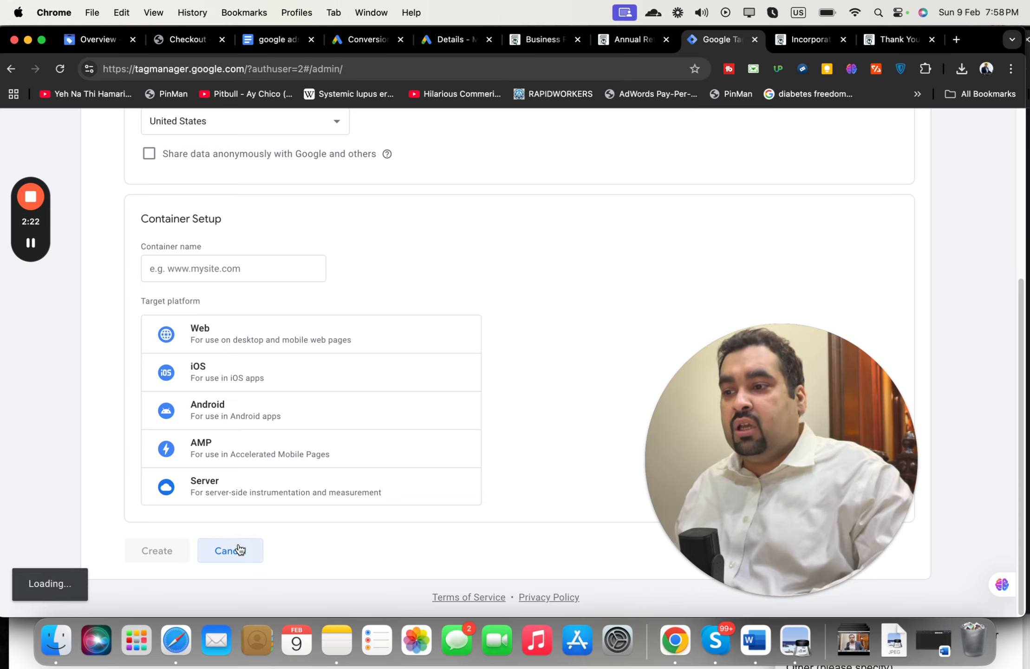
pyautogui.click(445, 46)
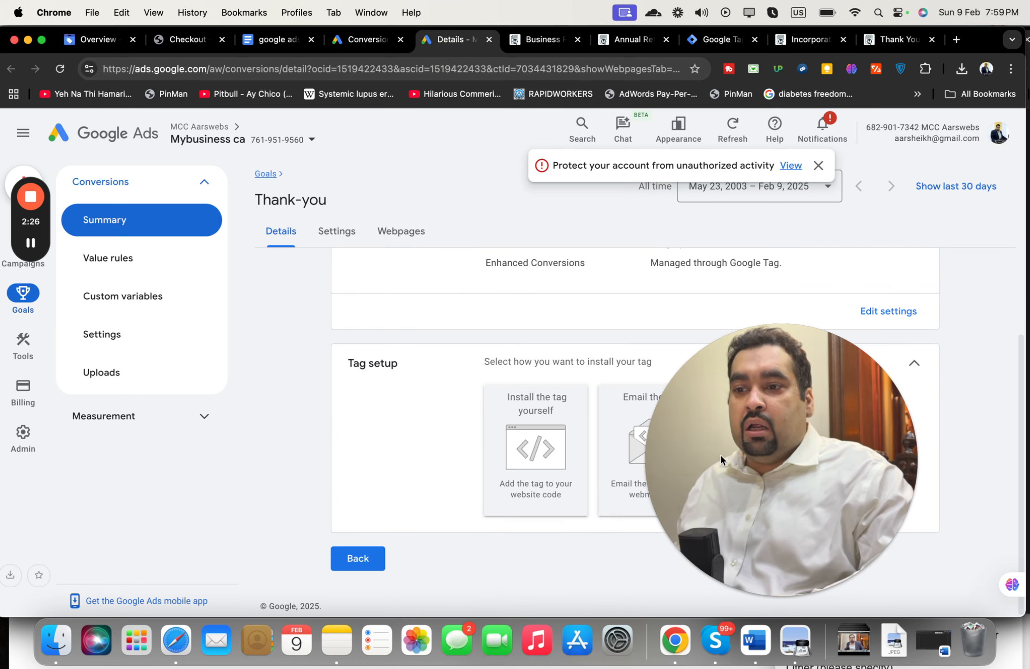
# Step: Go through the Conversions goals summary down to the Purchase goal's inactive Thank-you action
pyautogui.moveTo(764, 461); pyautogui.dragTo(854, 393)
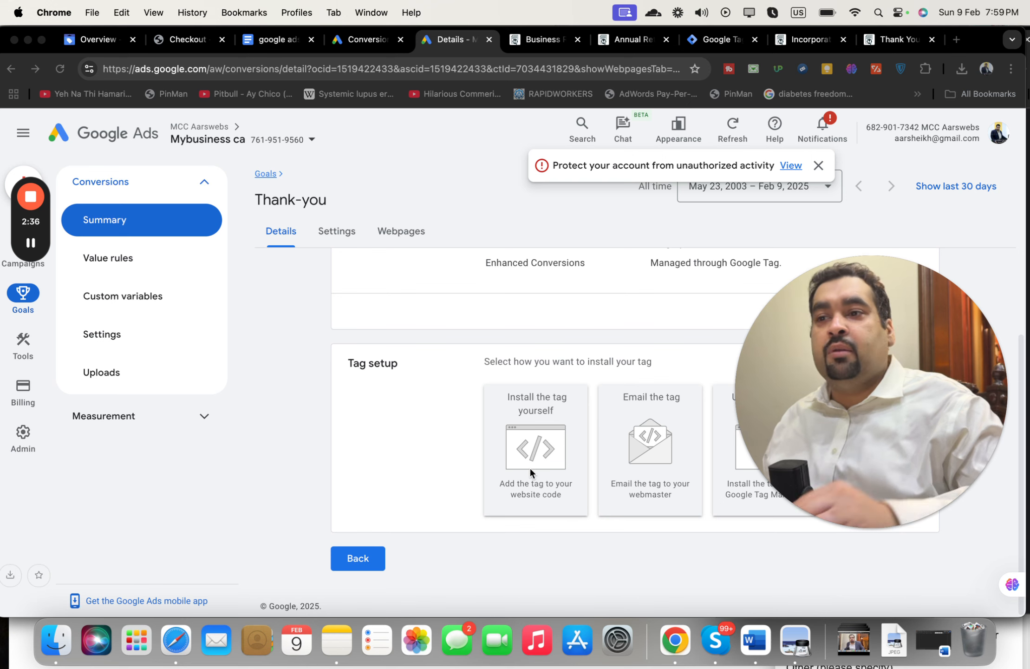
pyautogui.click(360, 41)
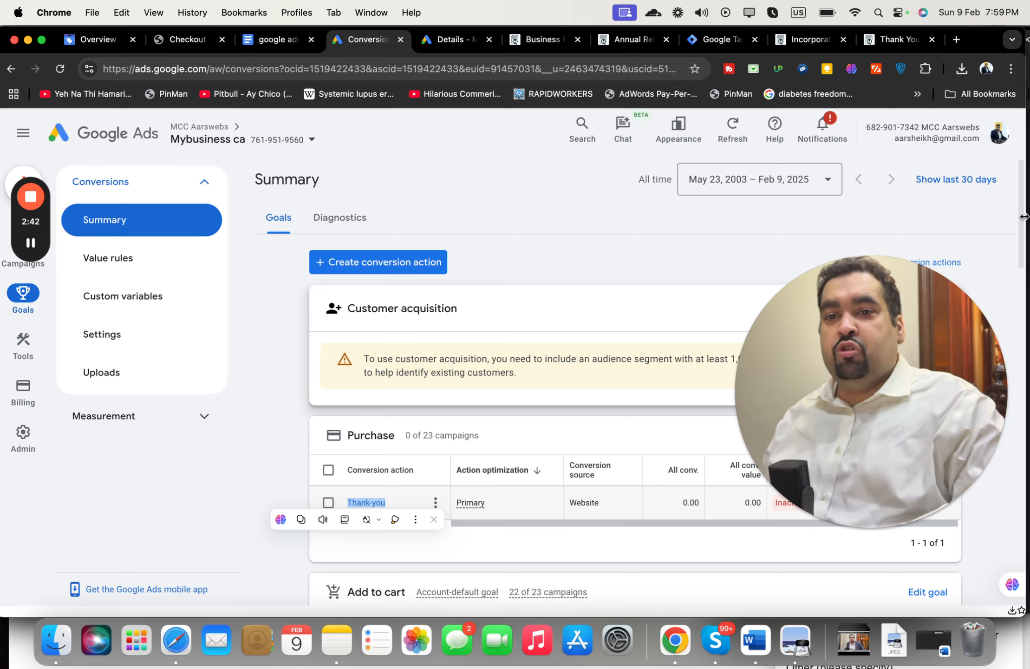
pyautogui.moveTo(1025, 217); pyautogui.dragTo(1018, 270)
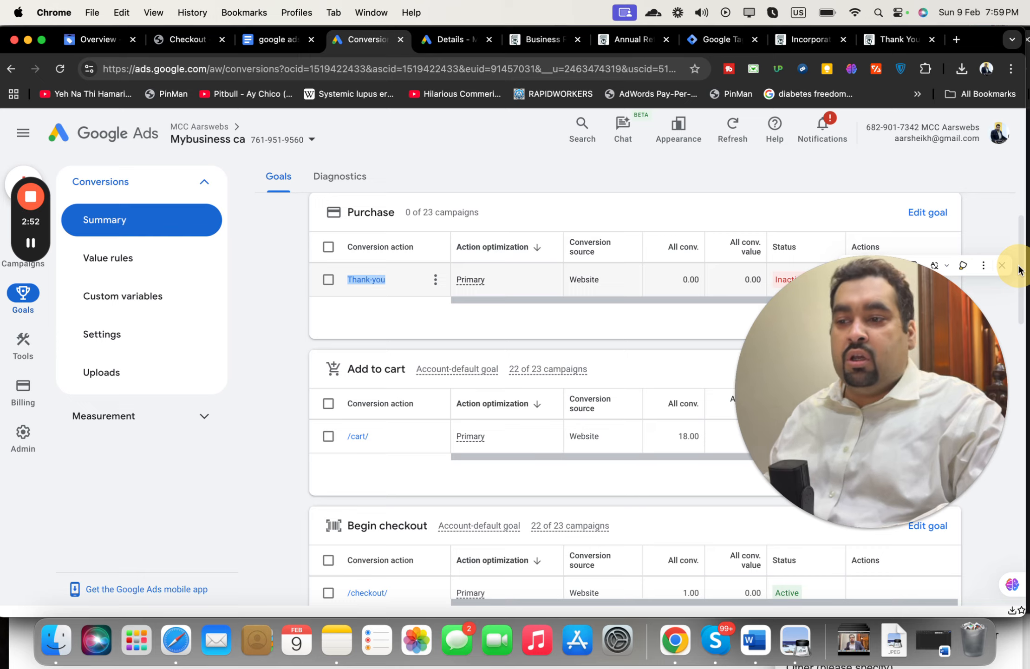
pyautogui.moveTo(1018, 269); pyautogui.dragTo(1017, 312)
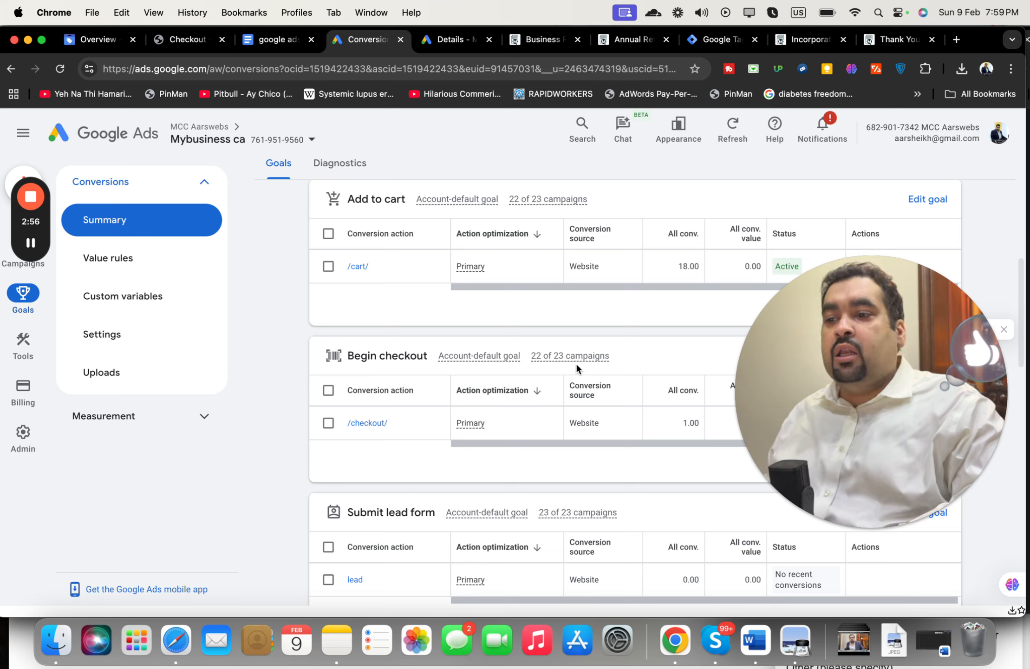
pyautogui.moveTo(1020, 294); pyautogui.dragTo(1026, 169)
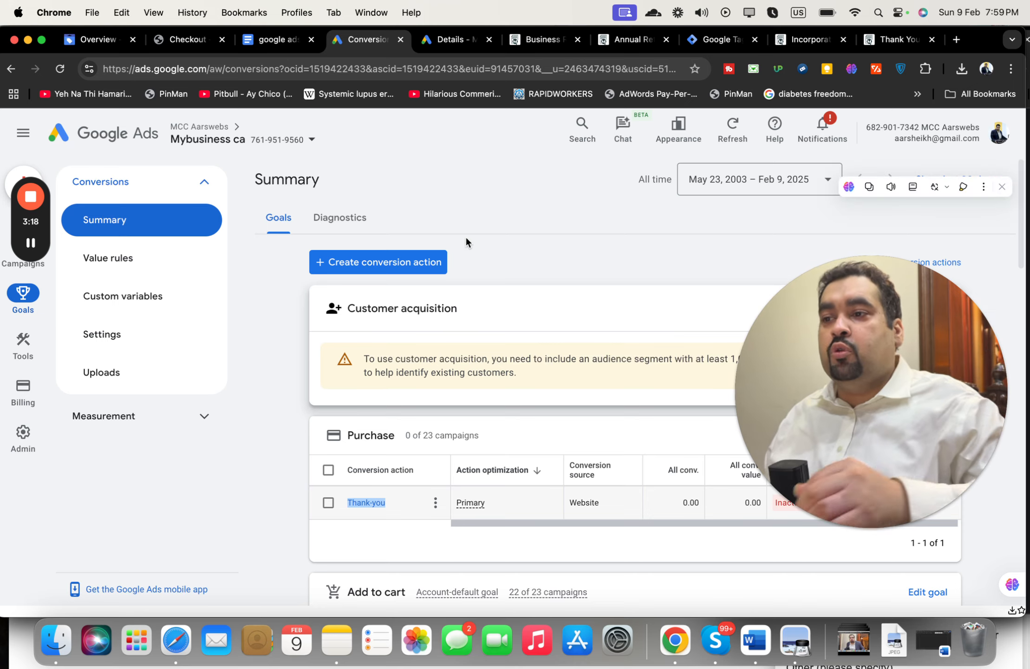
# Step: Open the full Conversions page and start a new conversion action, seeing mybusiness.ca's tag not installed
pyautogui.click(422, 267)
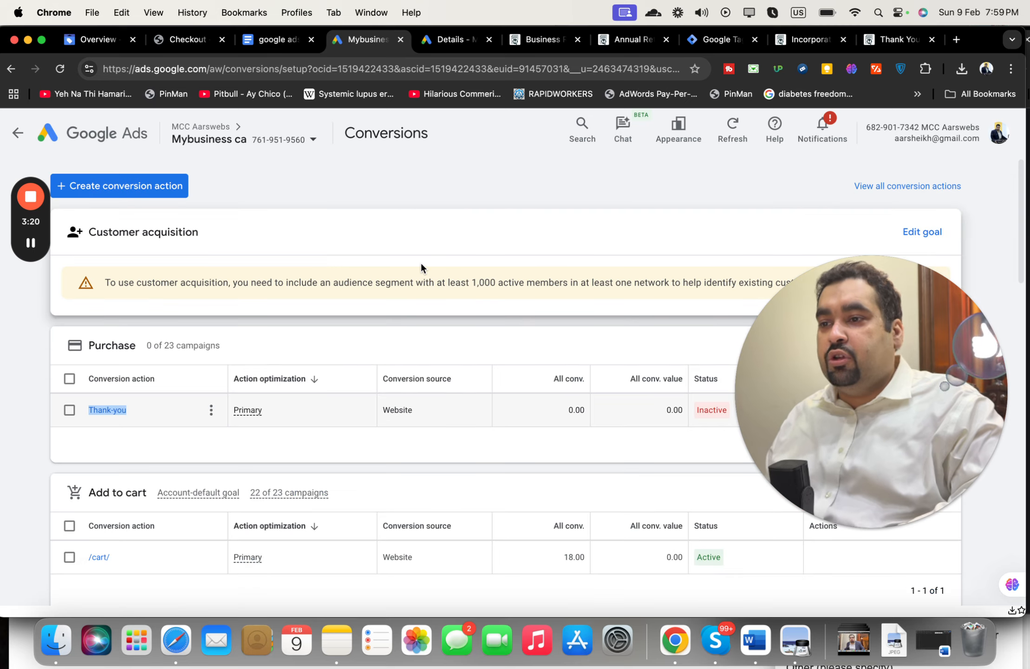
pyautogui.click(187, 191)
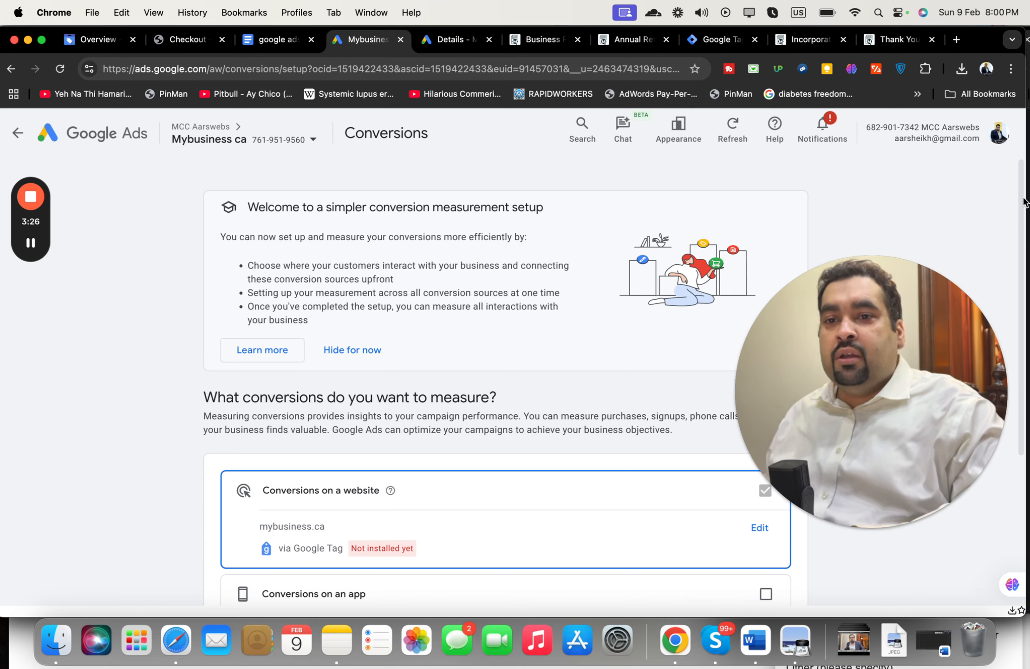
pyautogui.moveTo(1023, 203); pyautogui.dragTo(1016, 330)
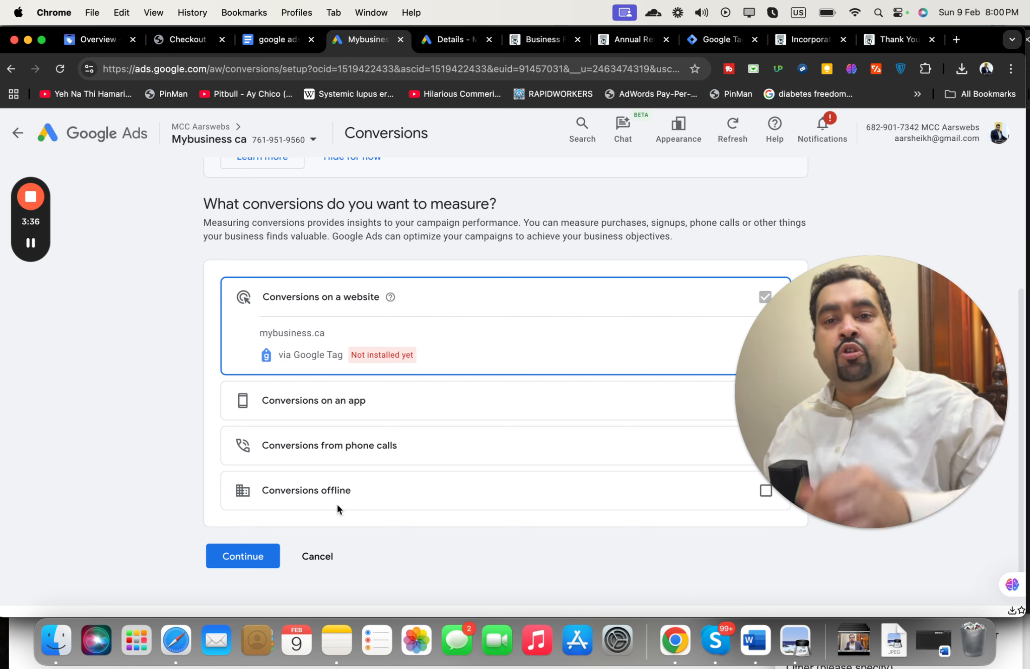
# Step: Check Tag Manager's admin page, then leave conversion setup for the all-campaigns Ads page
pyautogui.click(722, 40)
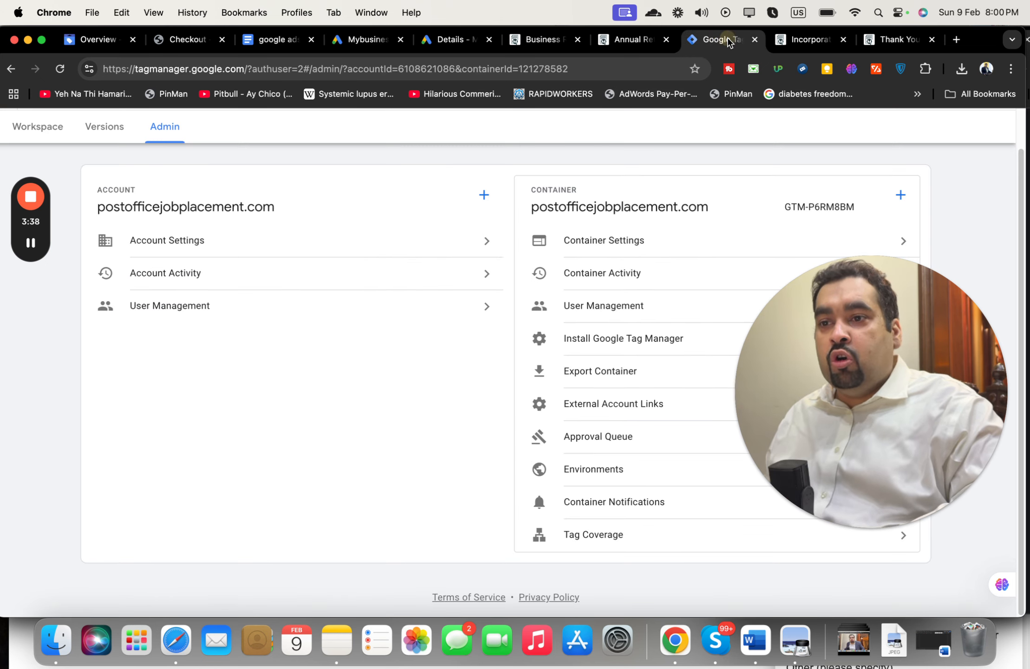
pyautogui.moveTo(1026, 154); pyautogui.dragTo(1025, 109)
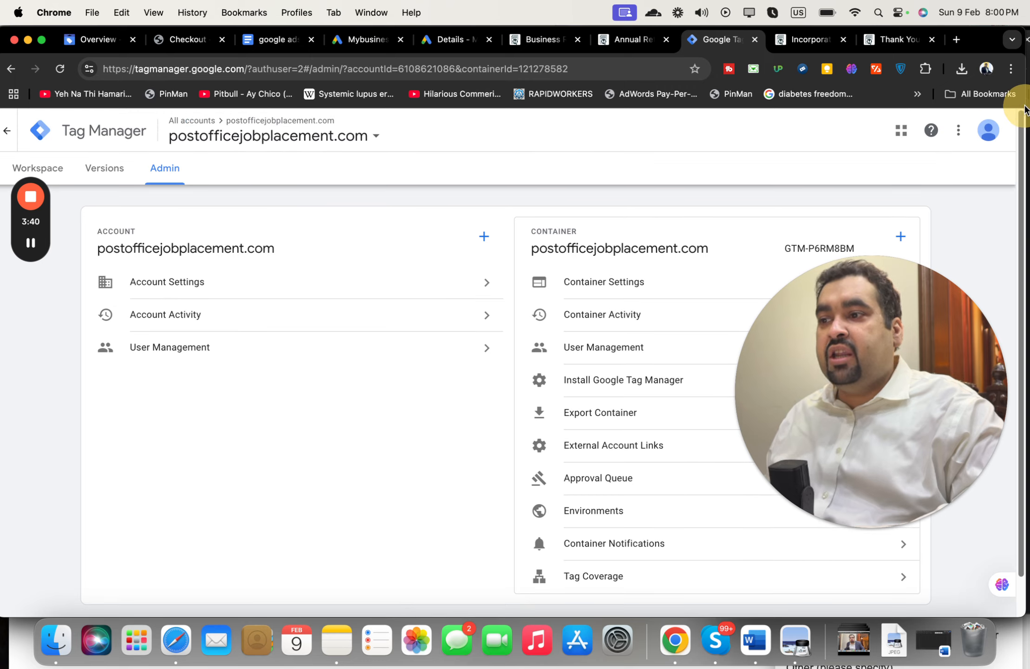
pyautogui.click(367, 40)
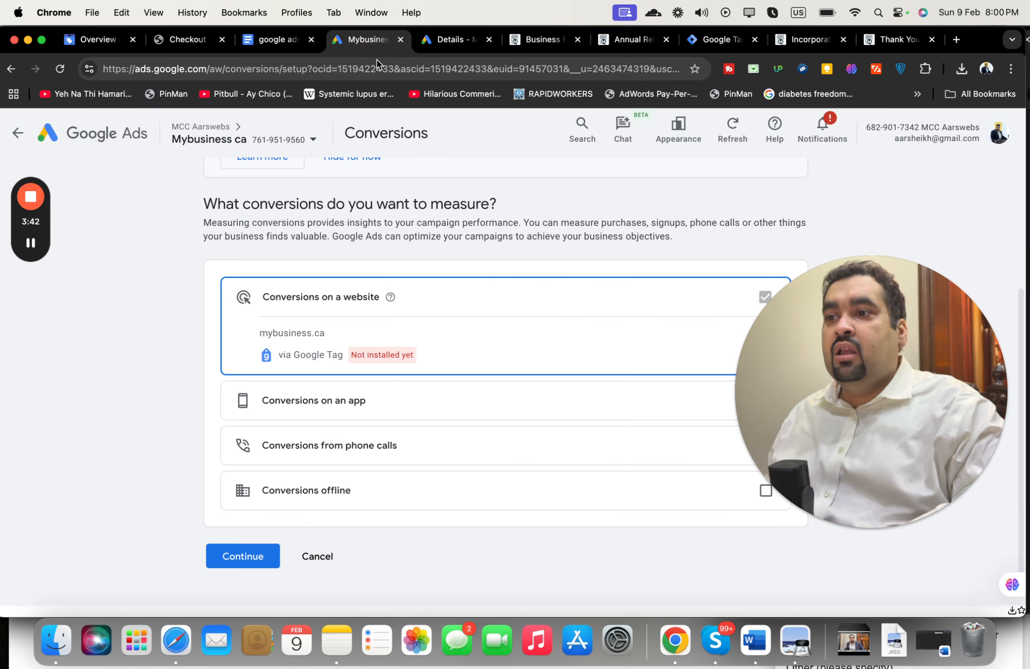
pyautogui.click(1024, 273)
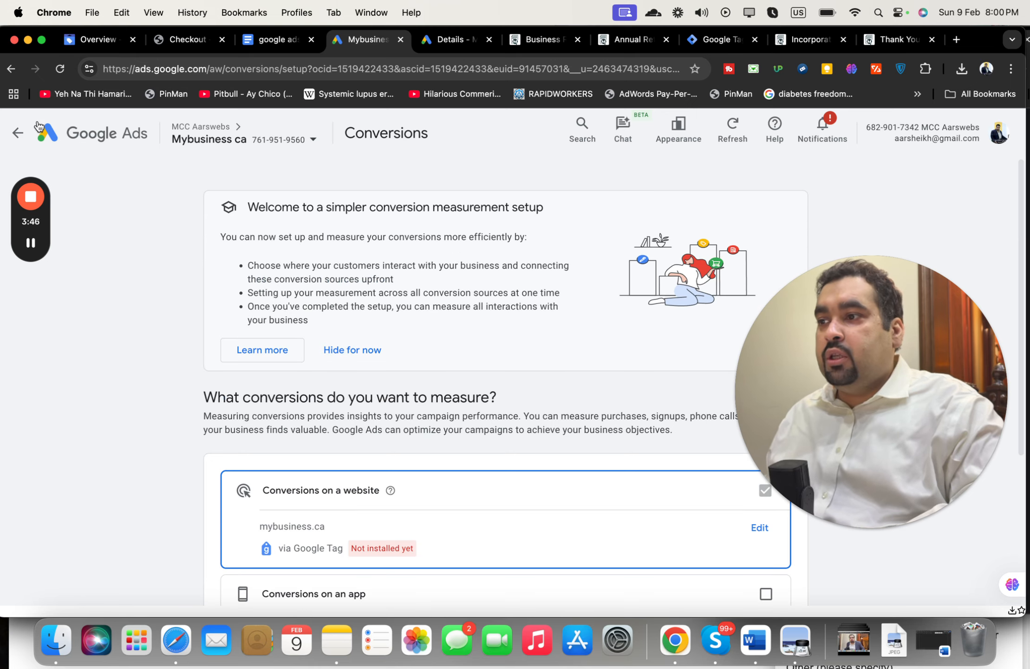
pyautogui.click(18, 133)
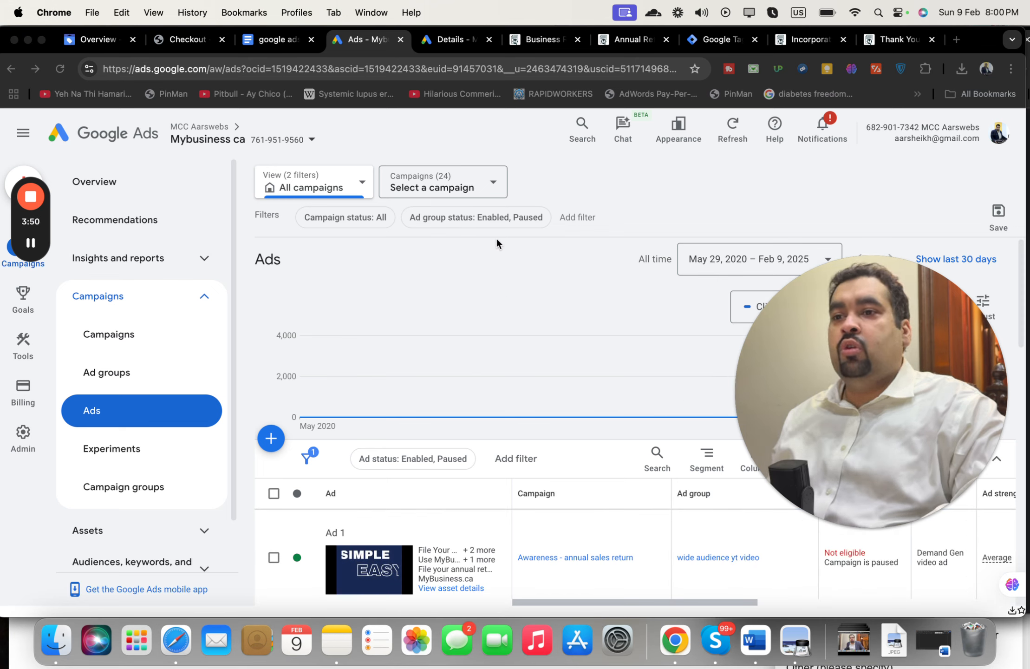
# Step: Search 'conn' and open Data manager's Connected products, showing the Mybusiness ca tag and linked GA4
pyautogui.click(588, 139)
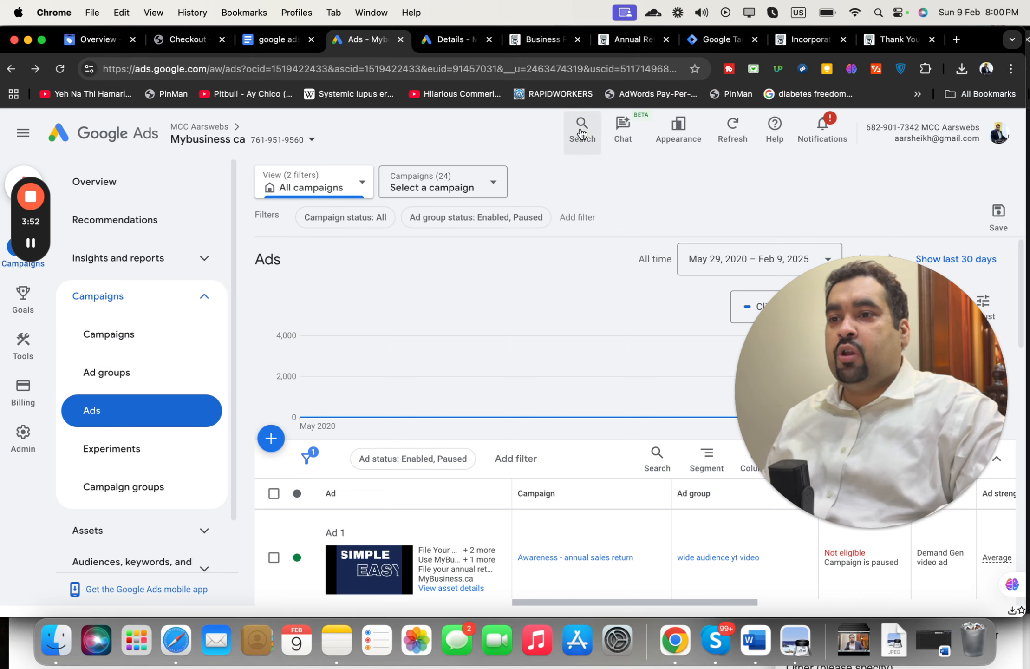
pyautogui.click(581, 134)
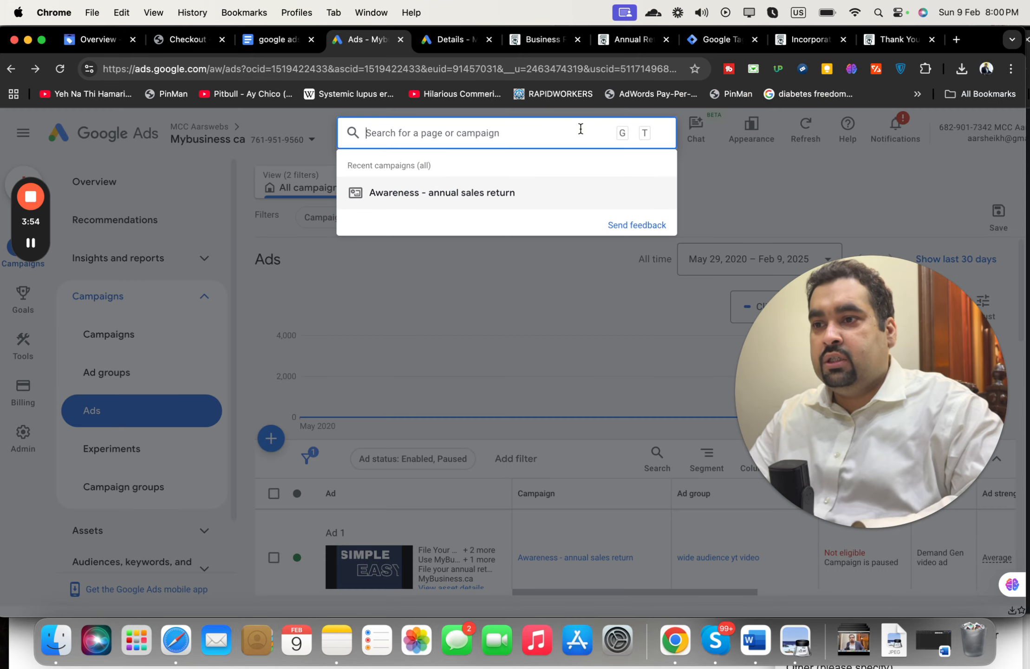
pyautogui.write('conn')
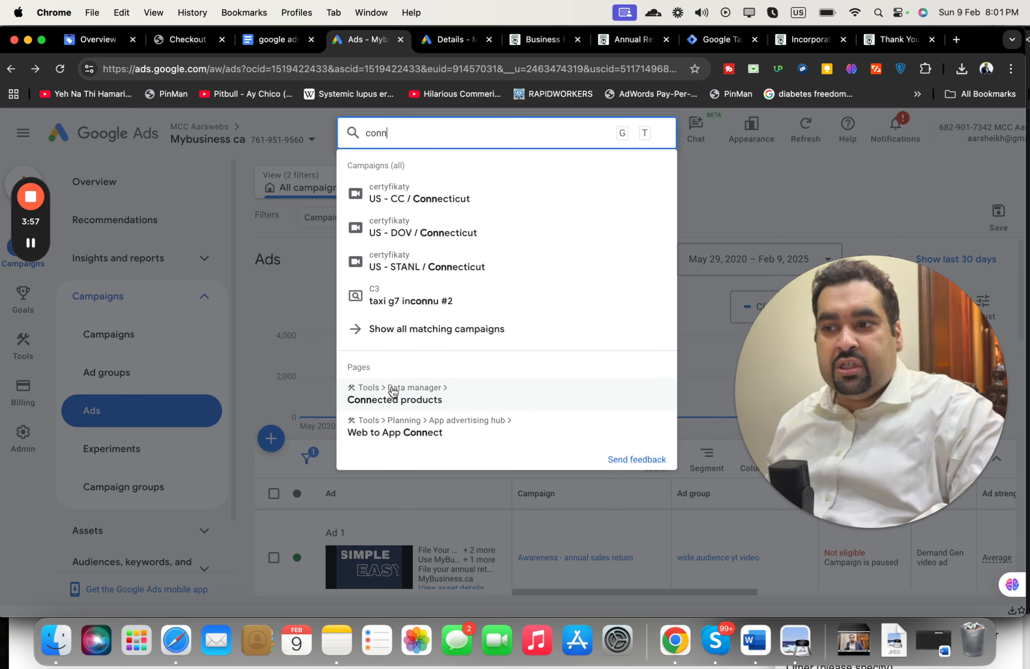
pyautogui.click(407, 400)
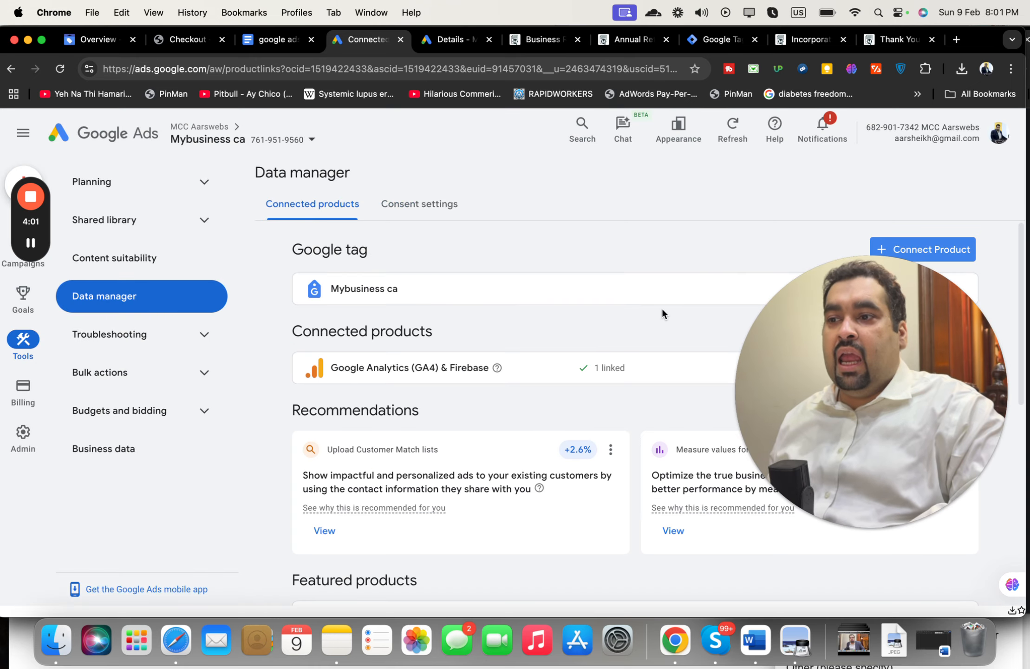
pyautogui.moveTo(797, 349); pyautogui.dragTo(675, 461)
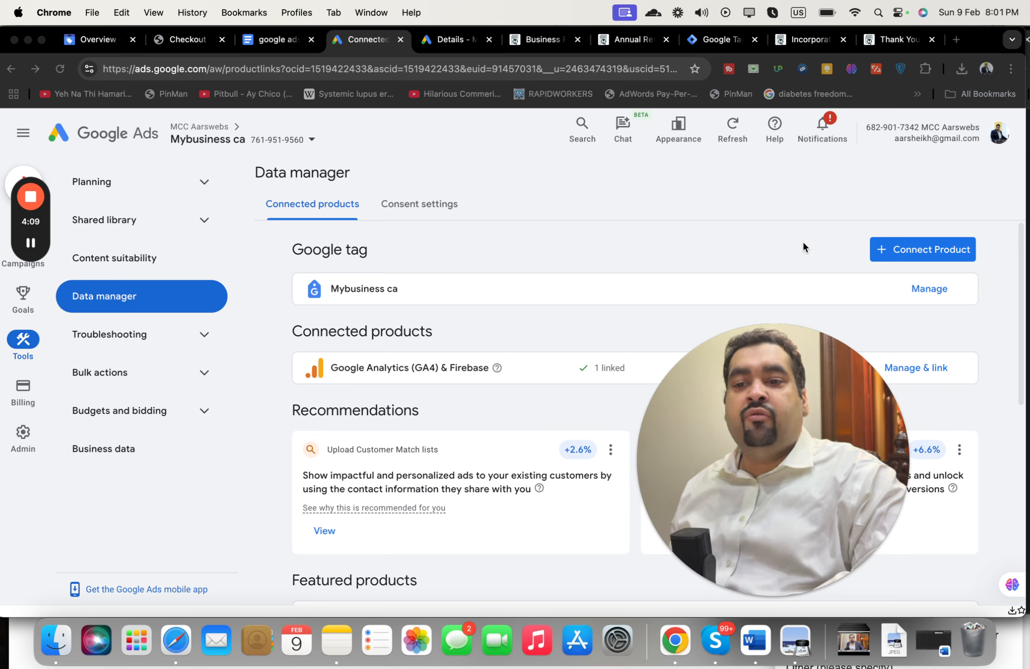
pyautogui.click(903, 248)
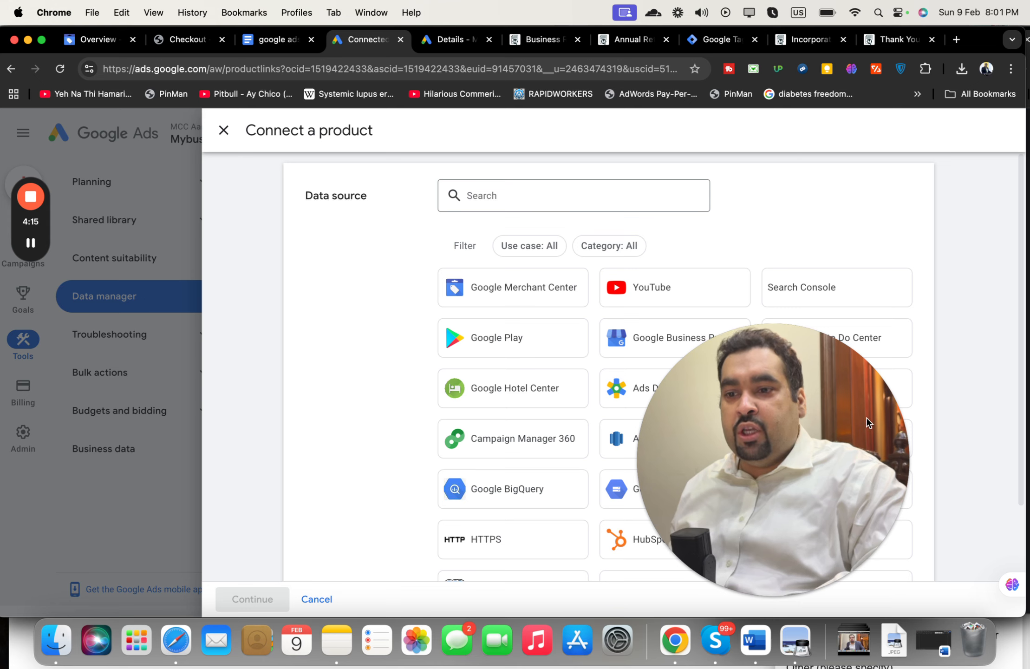
pyautogui.moveTo(867, 419); pyautogui.dragTo(1028, 97)
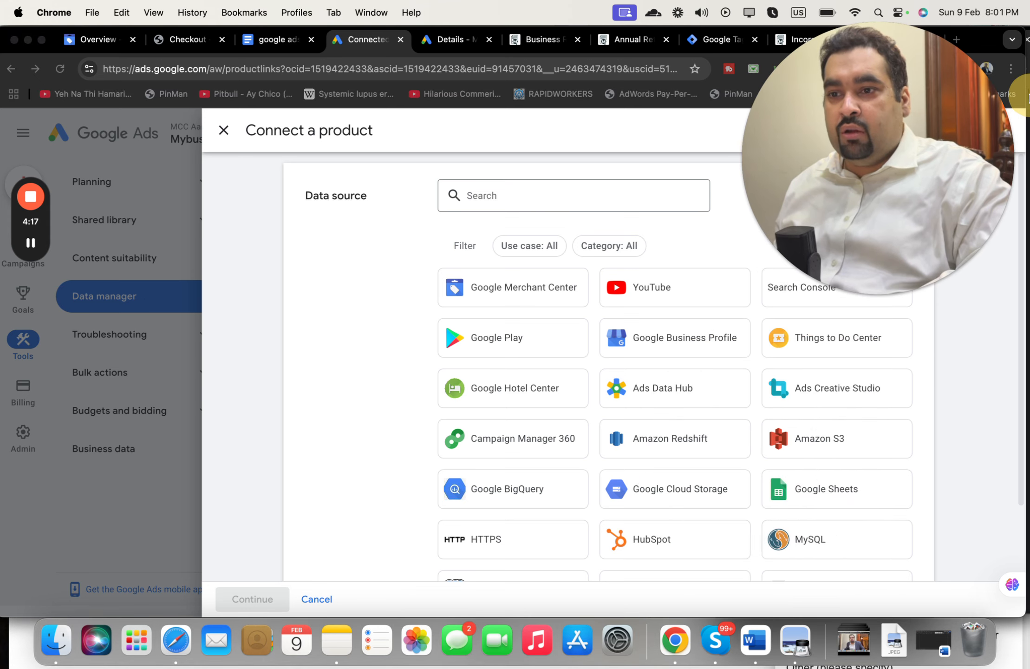
pyautogui.click(1001, 352)
pyautogui.moveTo(1020, 380); pyautogui.dragTo(1018, 357)
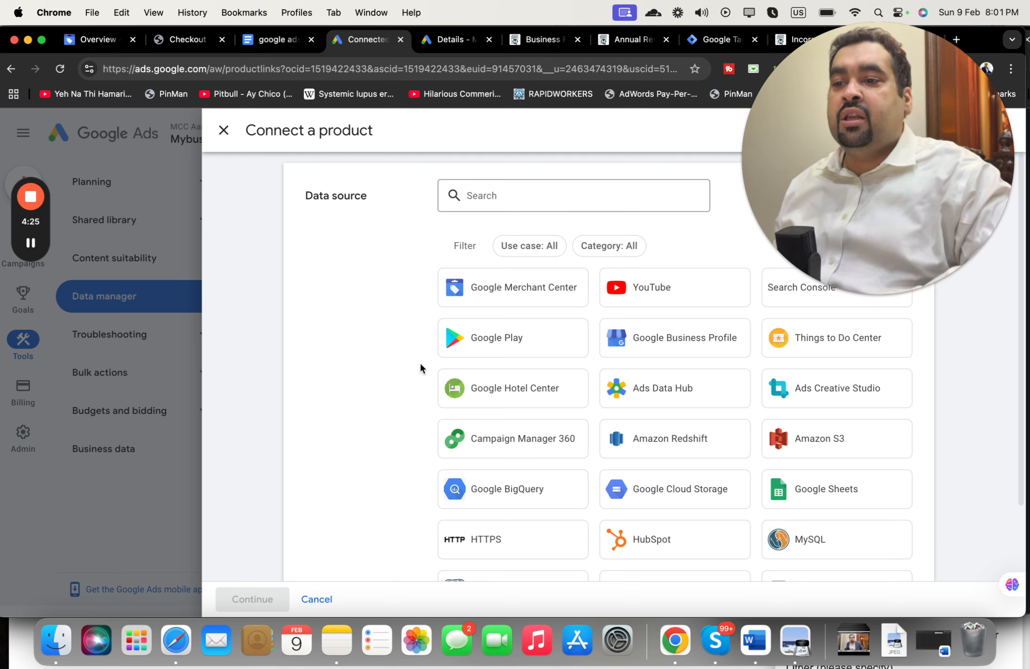
pyautogui.click(533, 292)
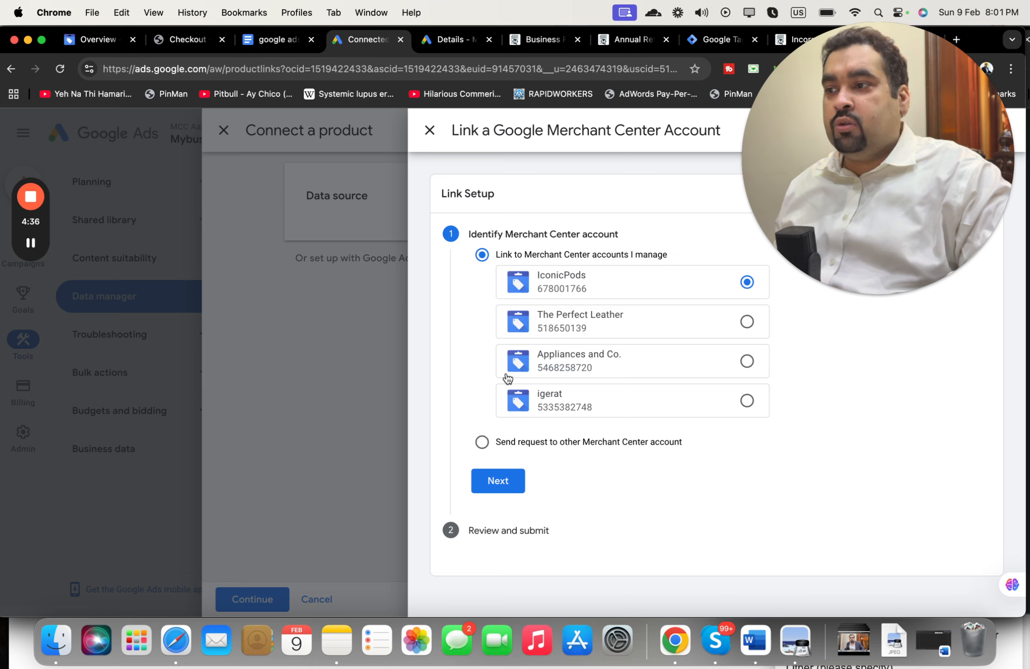
pyautogui.click(384, 314)
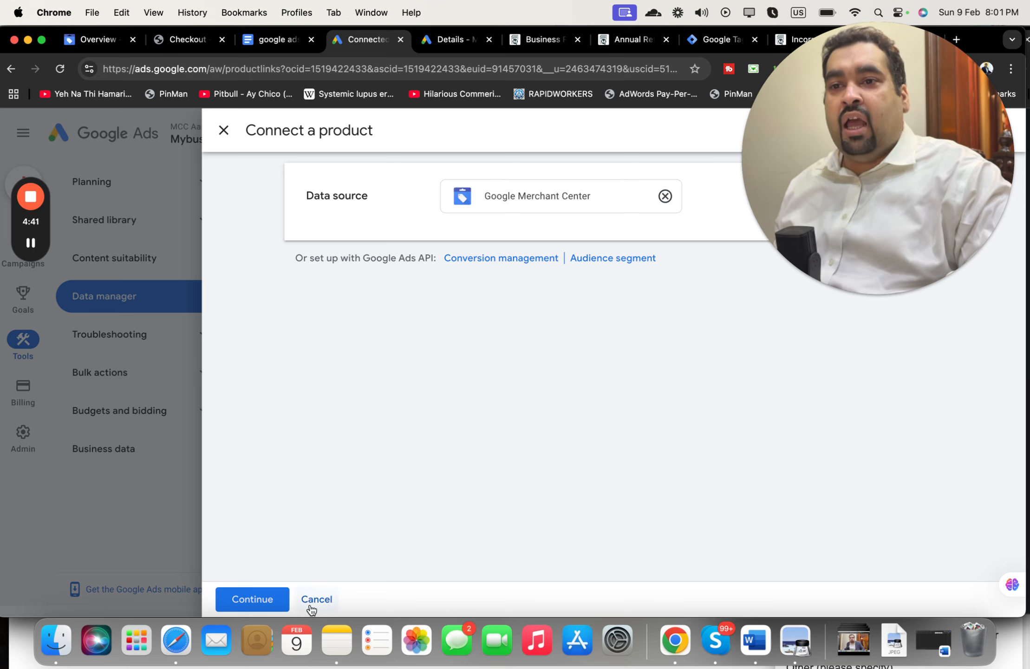
pyautogui.click(273, 603)
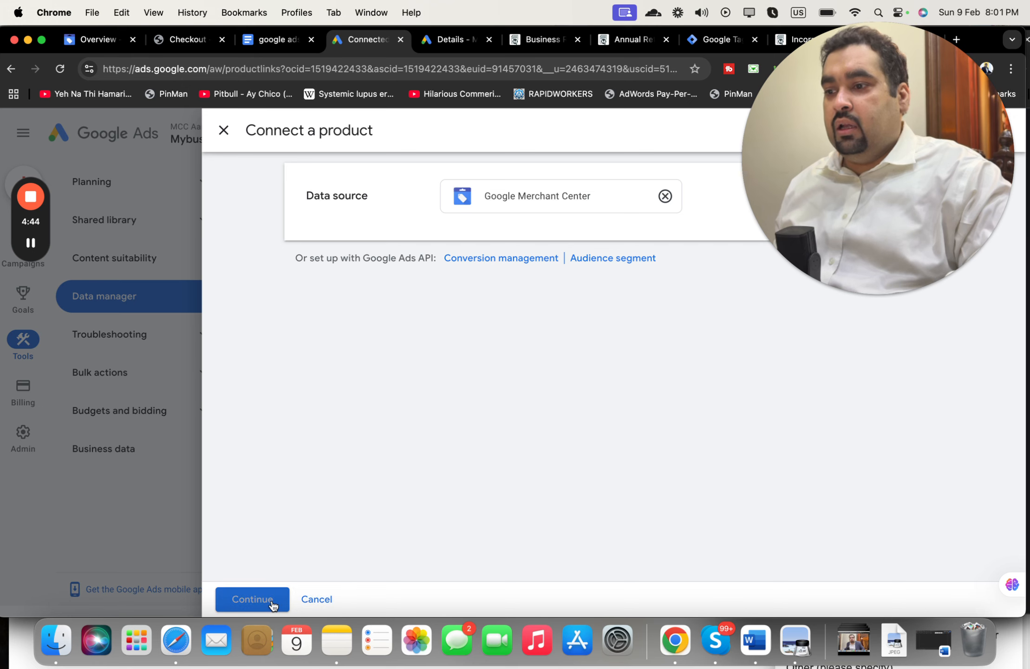
pyautogui.click(308, 603)
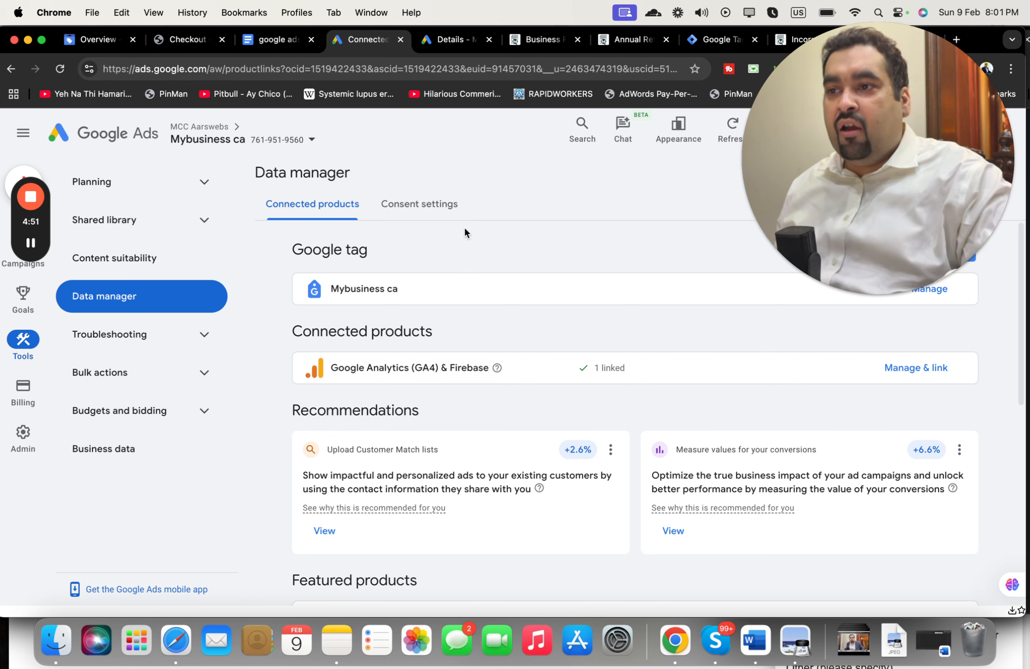
# Step: Search 'conversi' and open Goals > Conversions > Summary, with Thank-you Inactive under Purchase
pyautogui.click(582, 135)
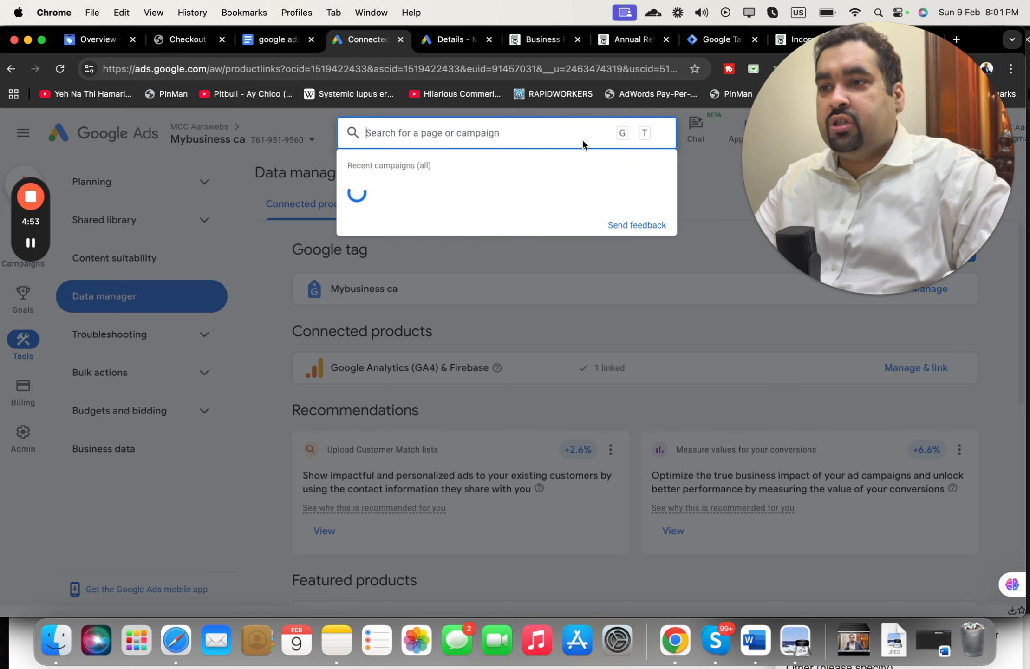
pyautogui.write('conver')
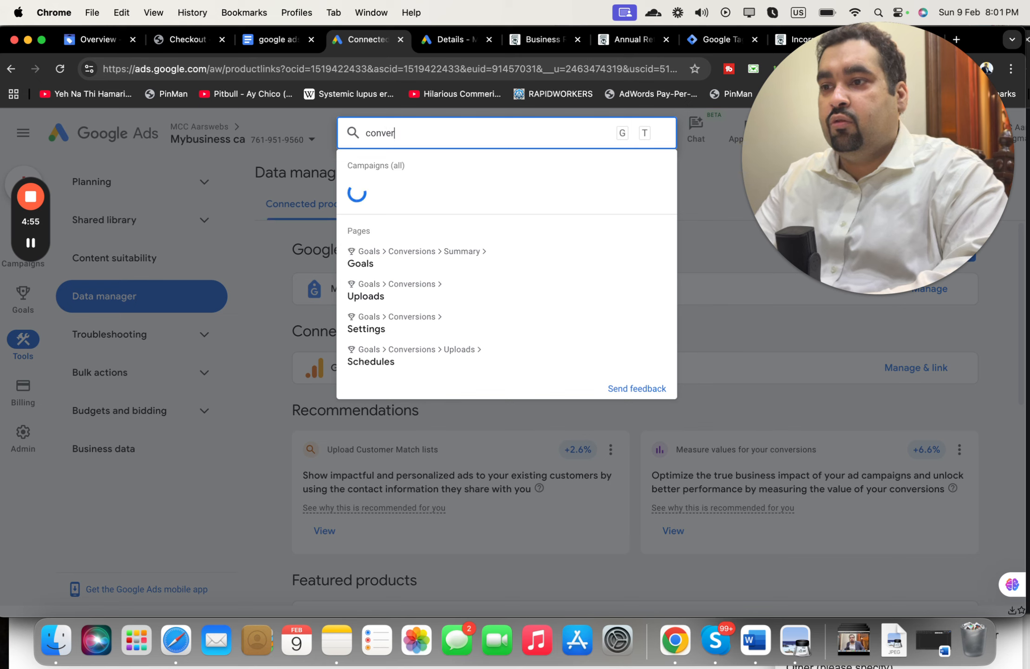
pyautogui.write('sion')
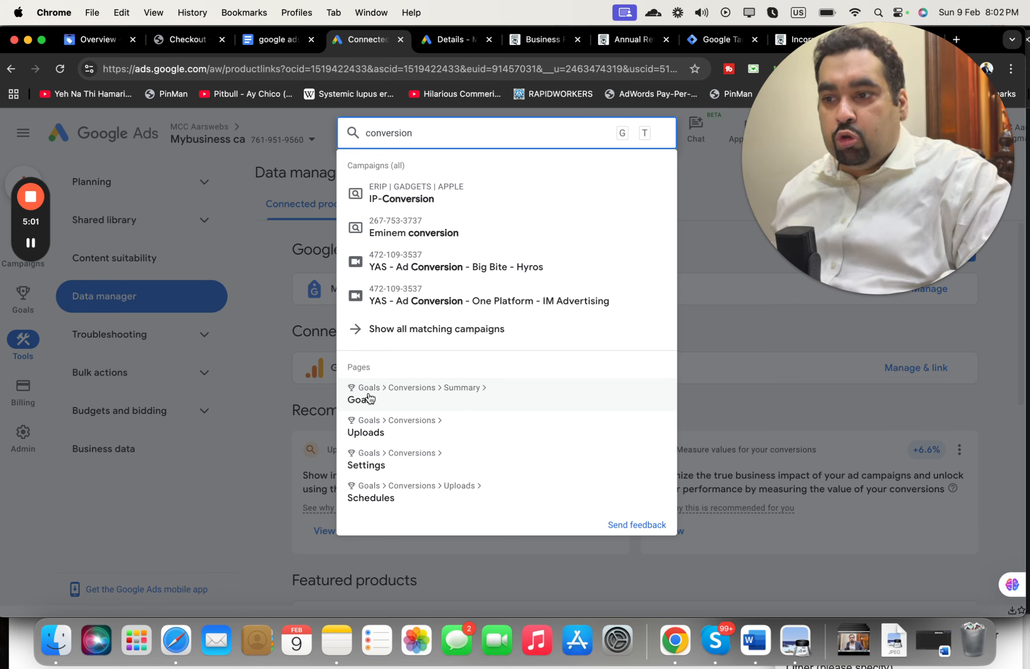
pyautogui.click(395, 398)
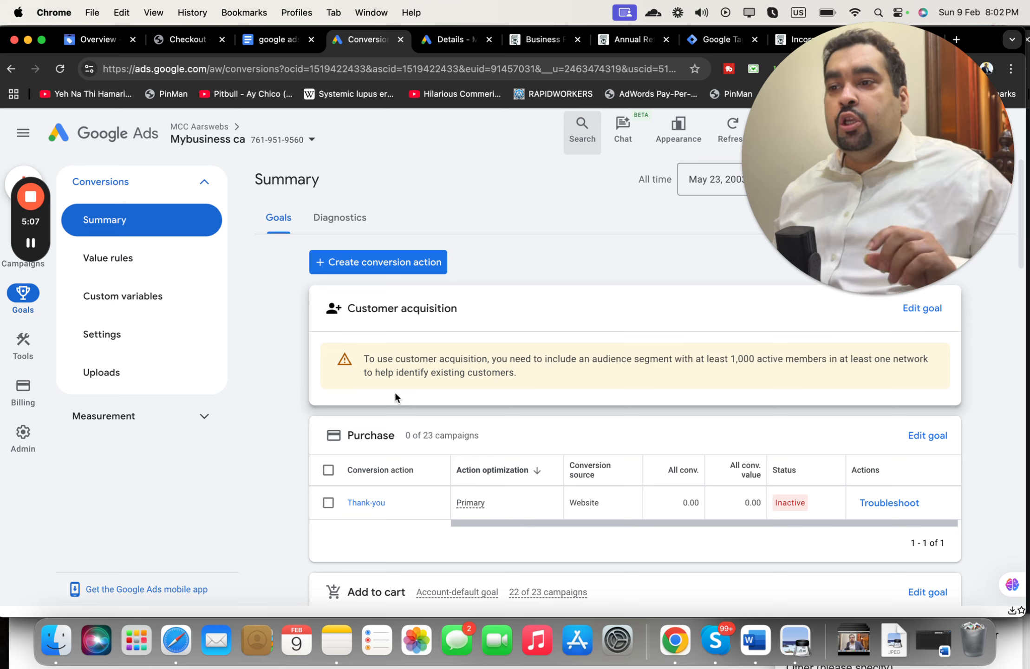
# Step: Start a new conversion action and review the mybusiness.ca website source, its tag not installed
pyautogui.click(428, 268)
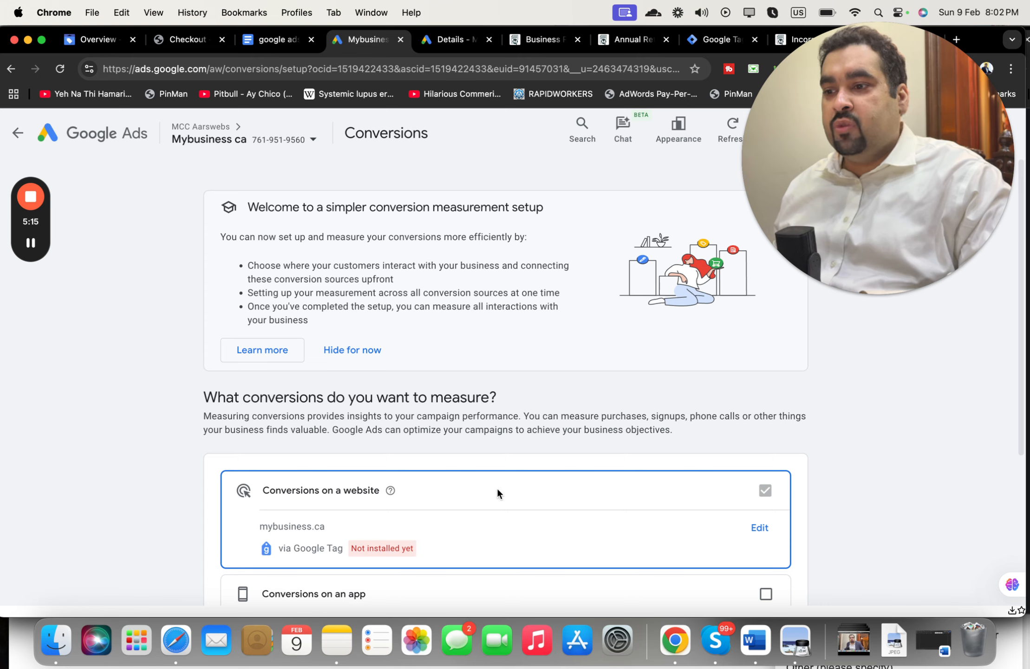
pyautogui.scroll(-5, 1018, 330)
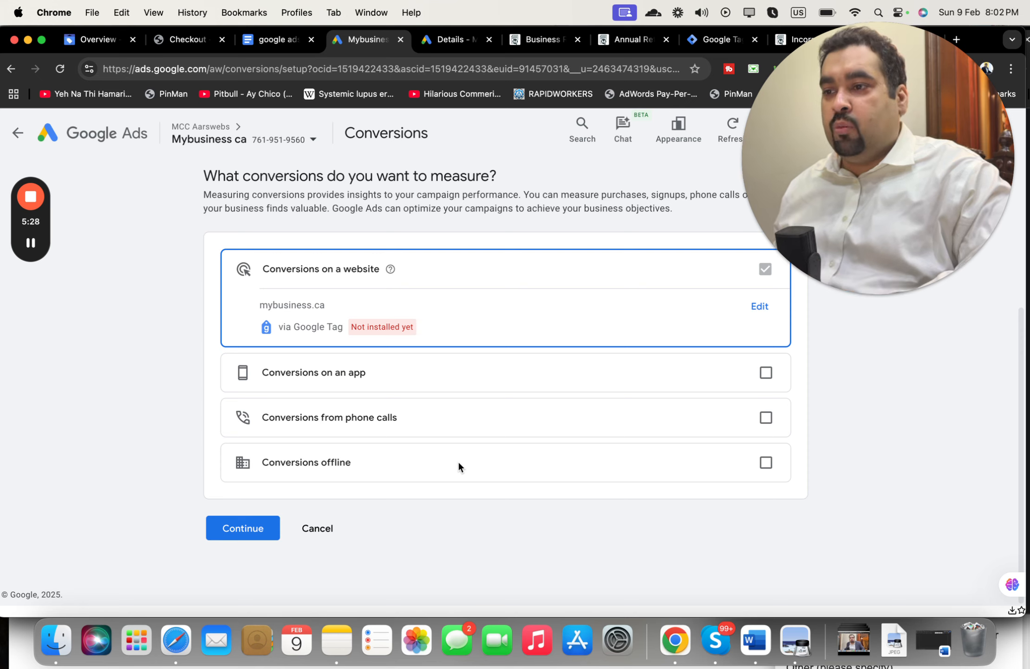
# Step: Continue past conversion sources and list every category via See all, from Purchase to Outbound click
pyautogui.click(231, 534)
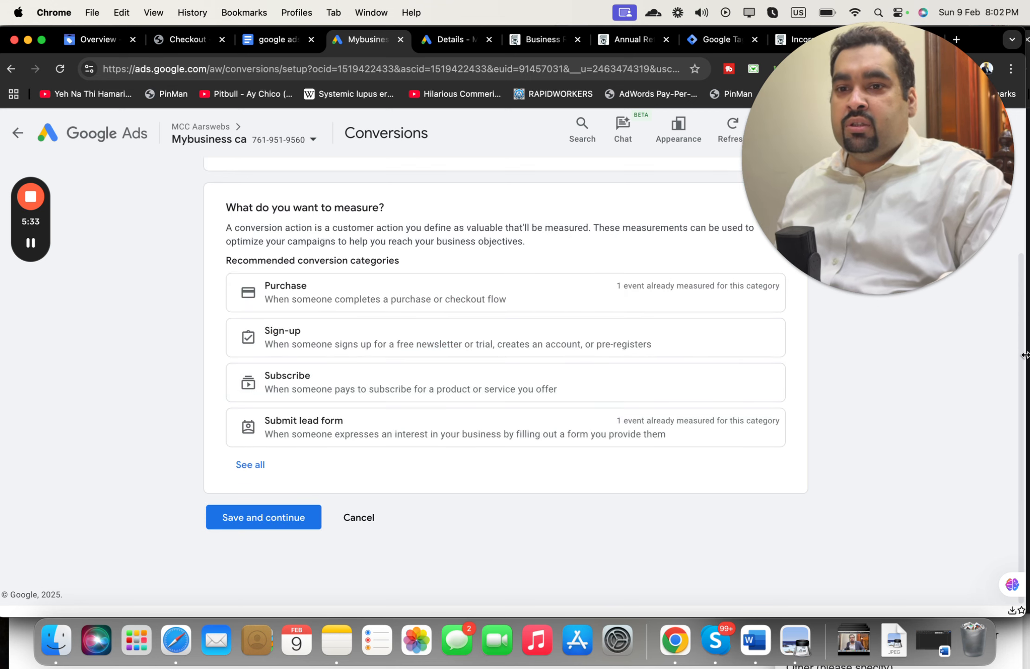
pyautogui.scroll(2, 1023, 355)
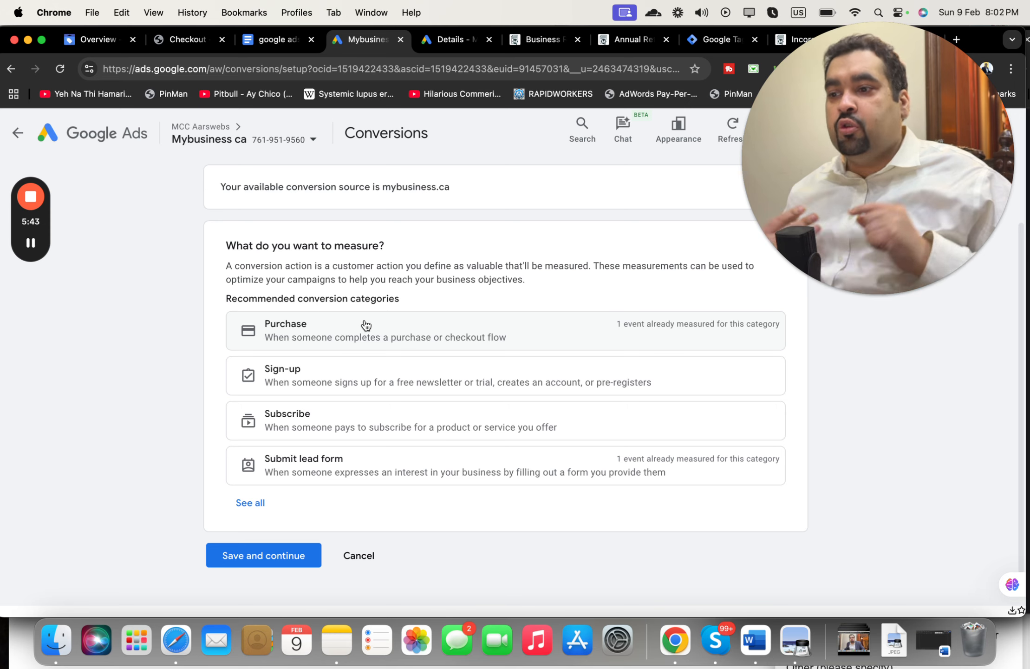
pyautogui.click(251, 503)
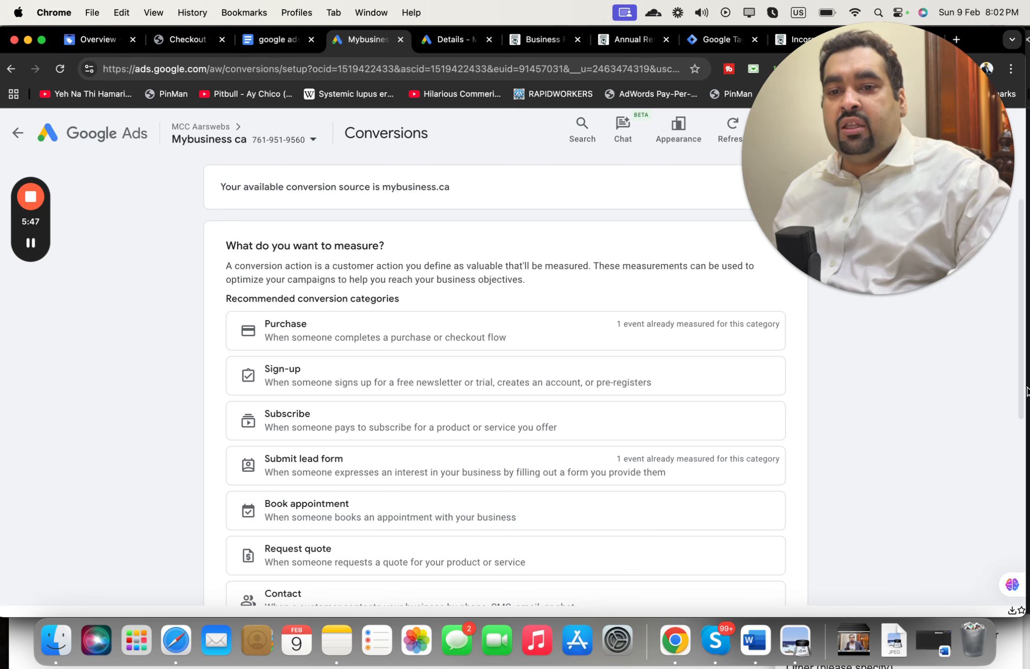
pyautogui.moveTo(1018, 392); pyautogui.dragTo(1017, 517)
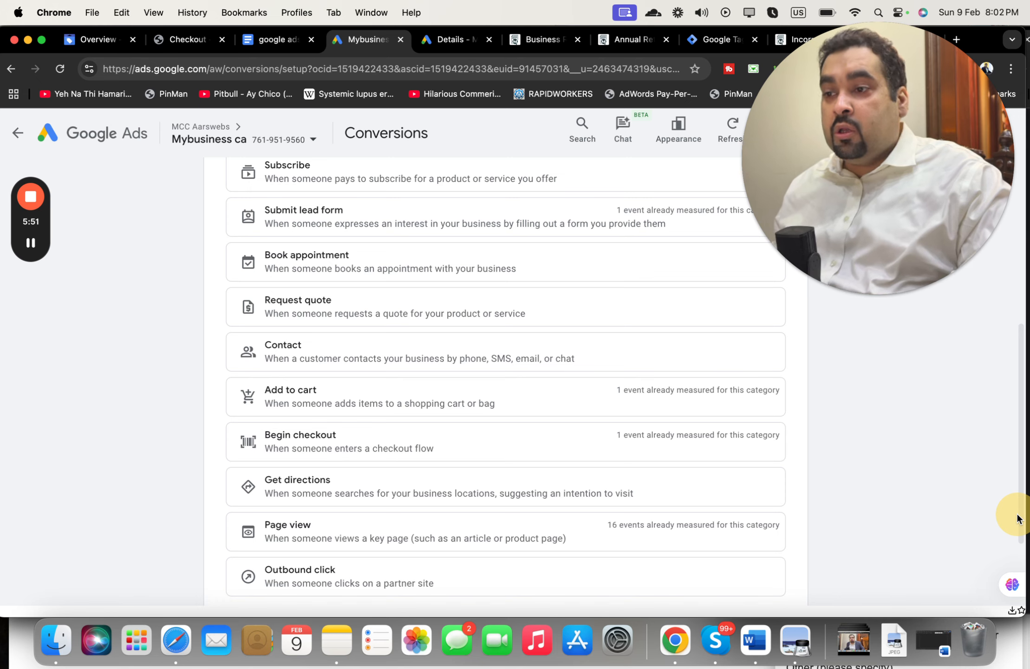
pyautogui.moveTo(1017, 517); pyautogui.dragTo(1015, 553)
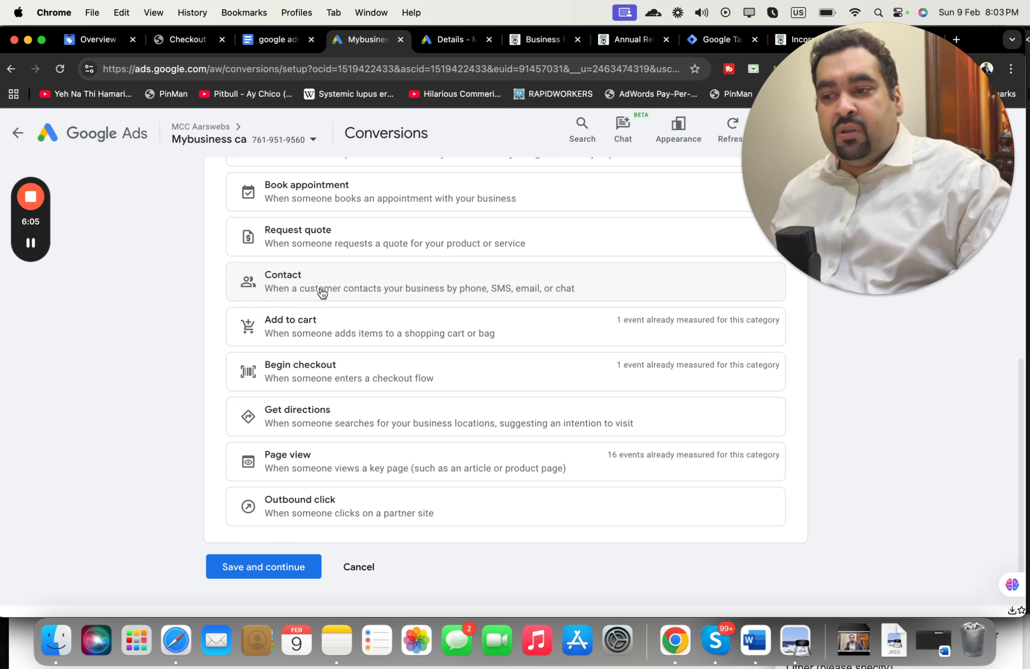
pyautogui.moveTo(1023, 437); pyautogui.dragTo(1023, 319)
# Step: Bring the Chrome window forward to show the mybusiness.ca homepage tab
pyautogui.click(1028, 320)
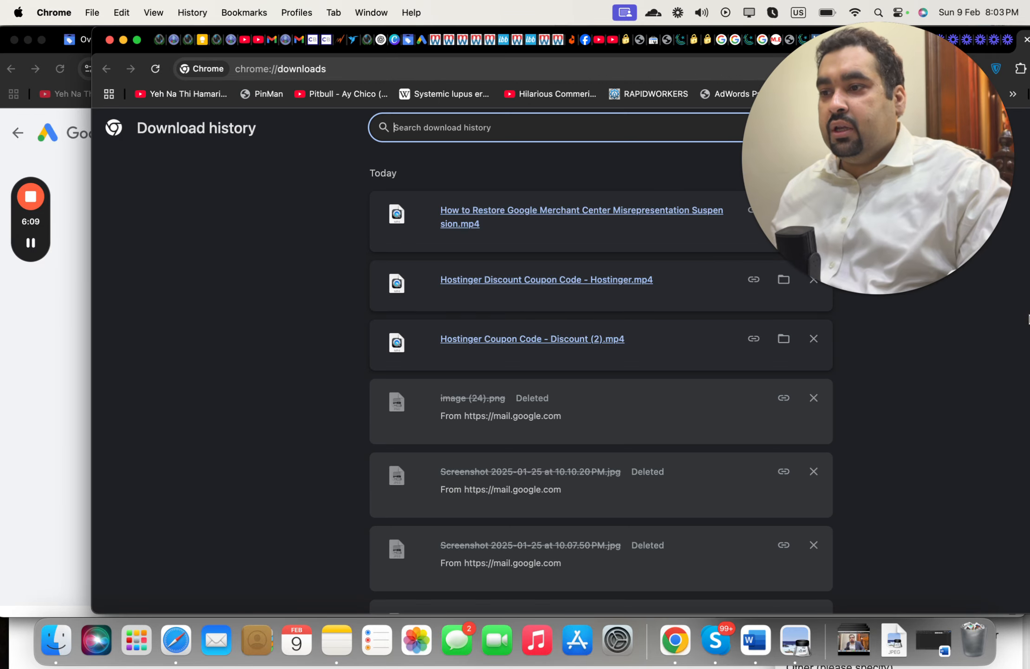
pyautogui.click(92, 494)
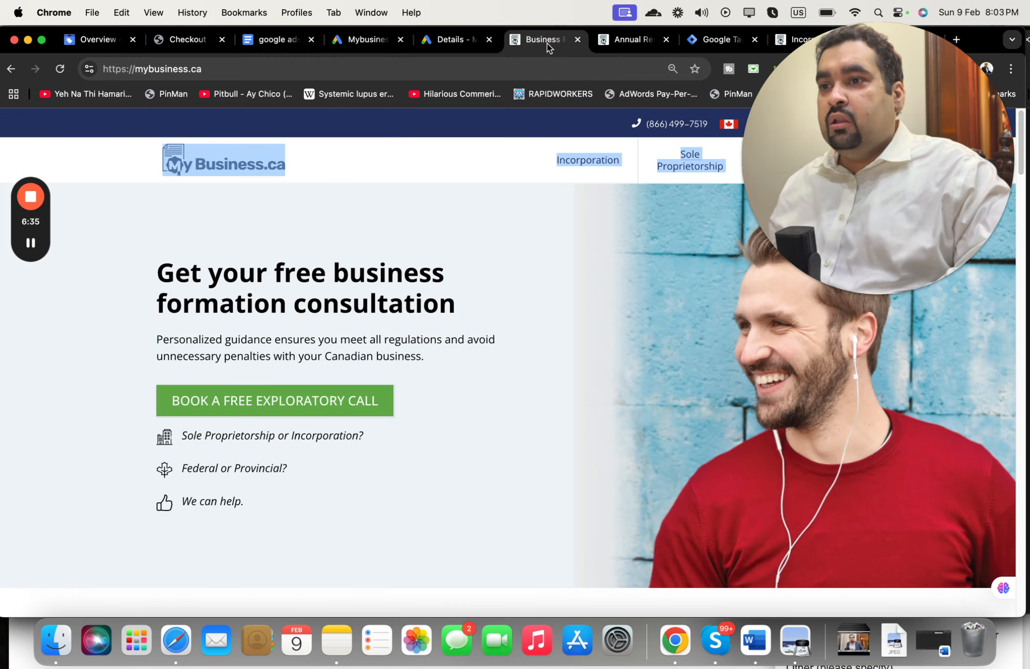
# Step: Switch to the mybusiness.ca site and open its incorporation thank-you 'Payment is complete' page
pyautogui.click(567, 46)
pyautogui.moveTo(823, 125); pyautogui.dragTo(835, 367)
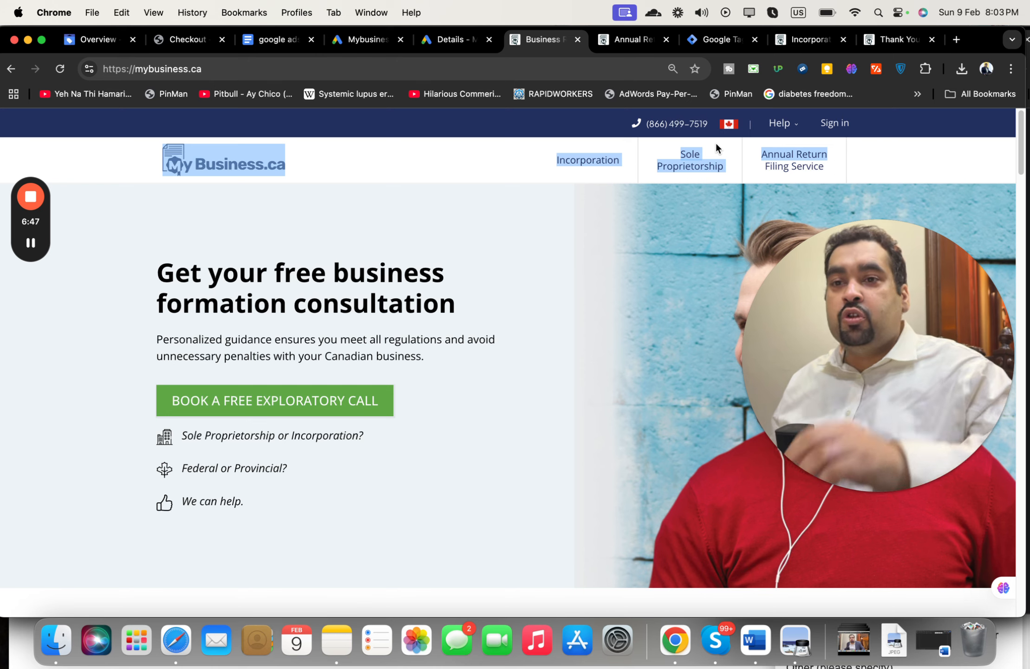
pyautogui.click(900, 41)
pyautogui.click(532, 210)
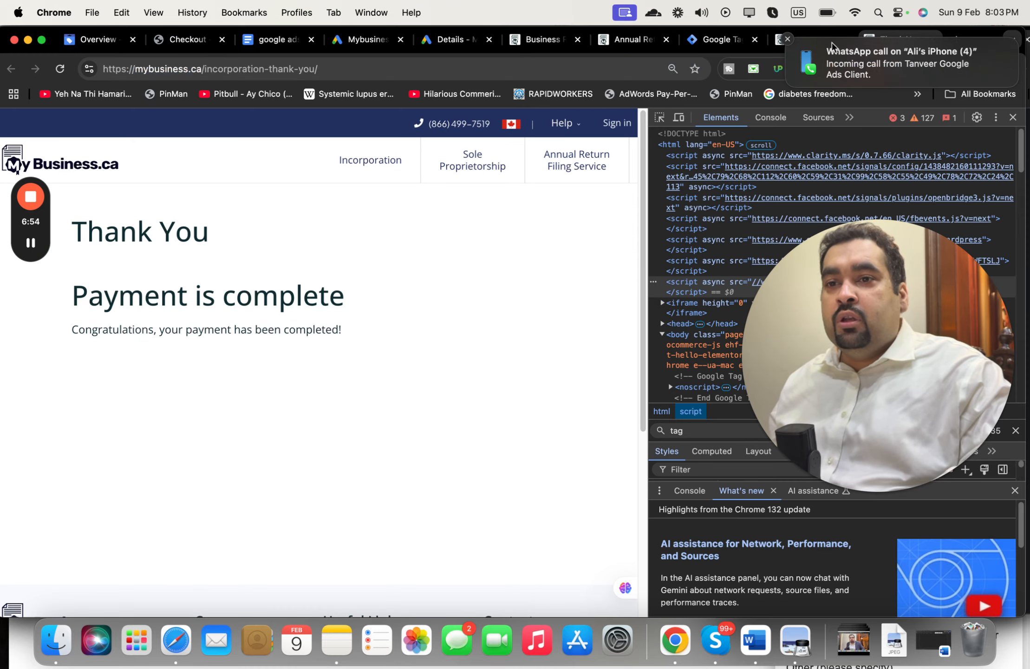
# Step: Dismiss the notification, close DevTools, and return to the Google Ads conversion categories
pyautogui.click(787, 42)
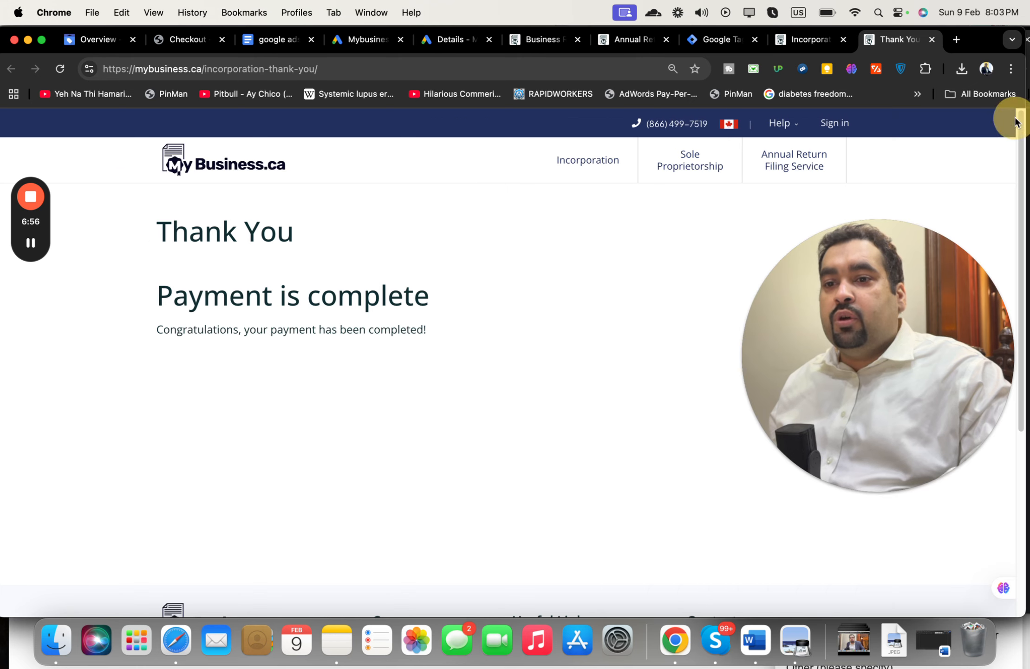
pyautogui.click(1013, 117)
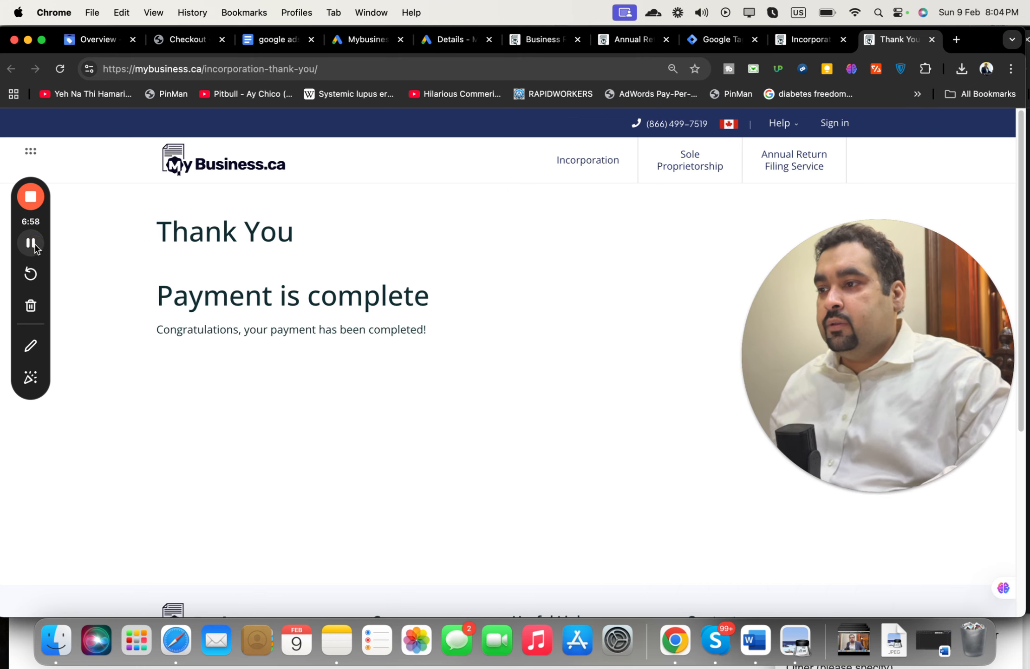
pyautogui.click(405, 294)
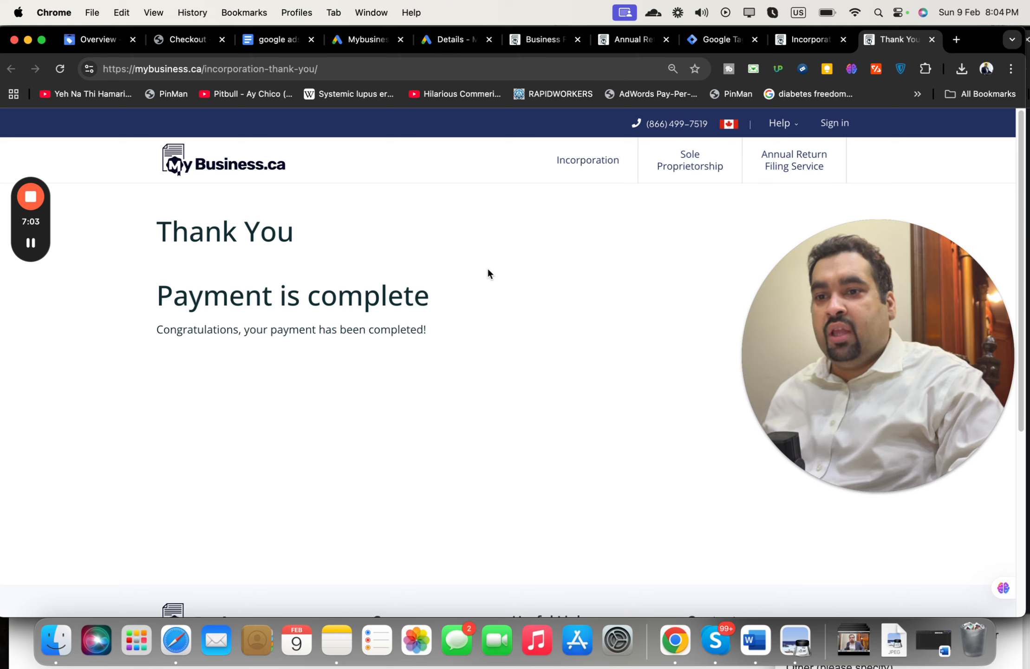
pyautogui.click(343, 41)
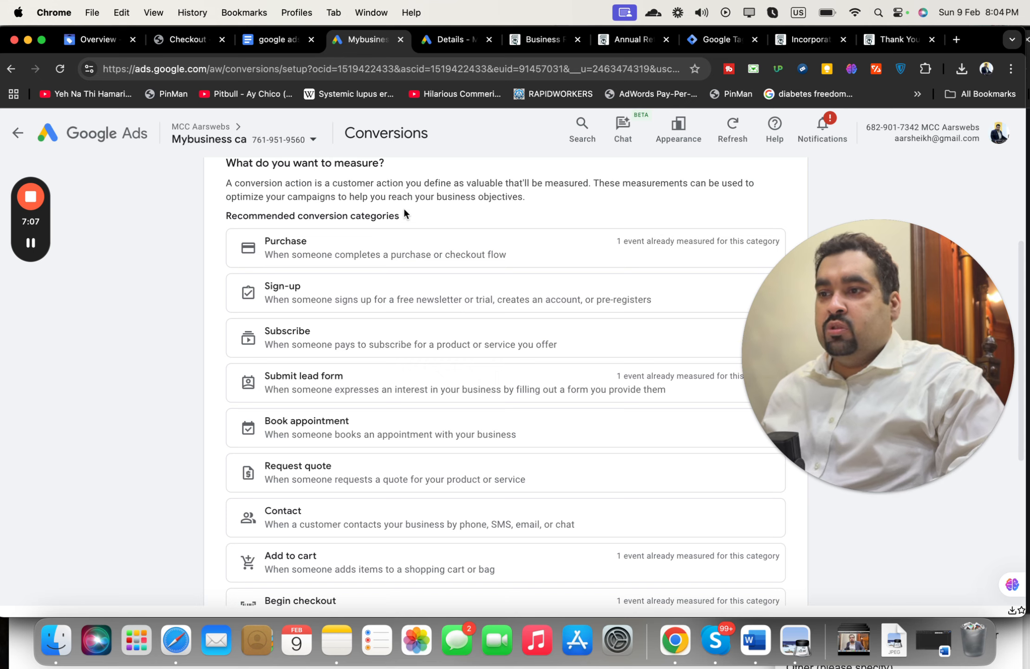
# Step: Choose Purchase as the conversion category and start setting up its mybusiness.ca event
pyautogui.click(389, 240)
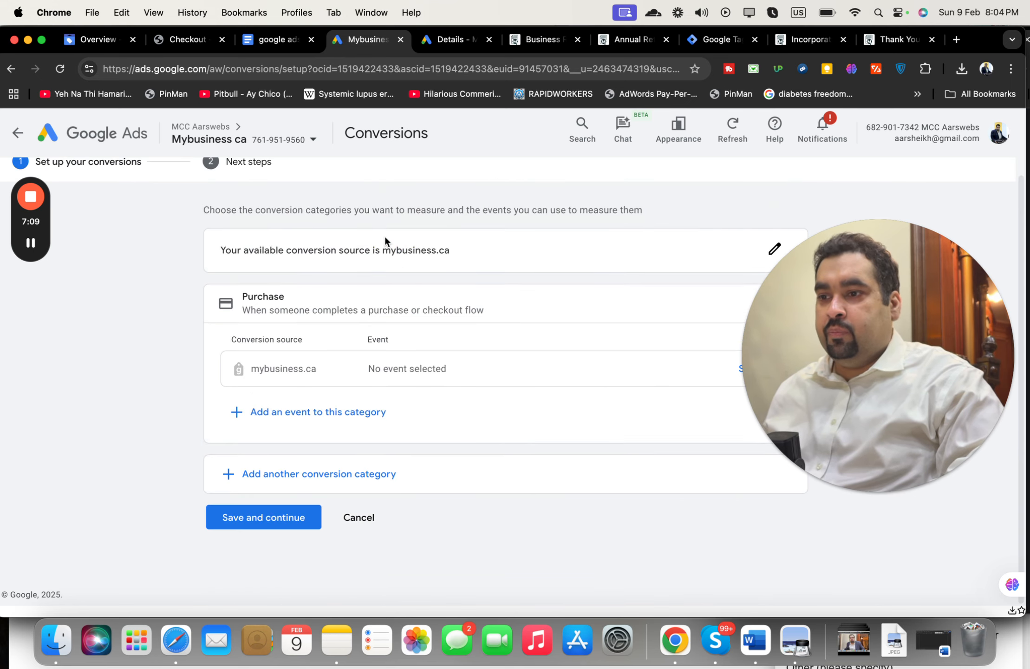
pyautogui.moveTo(825, 299); pyautogui.dragTo(826, 142)
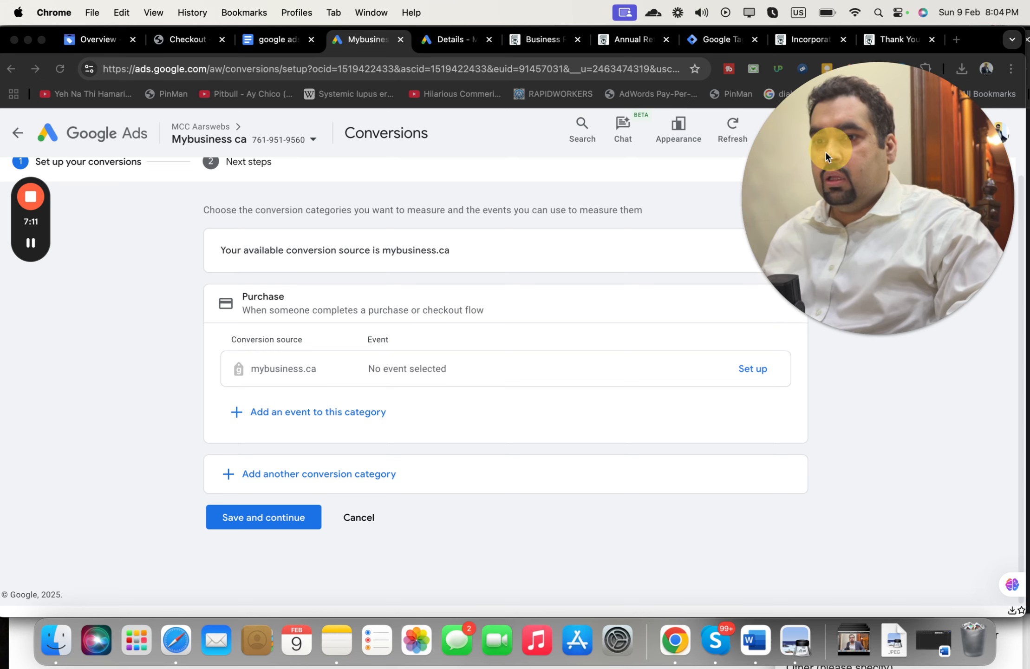
pyautogui.click(574, 384)
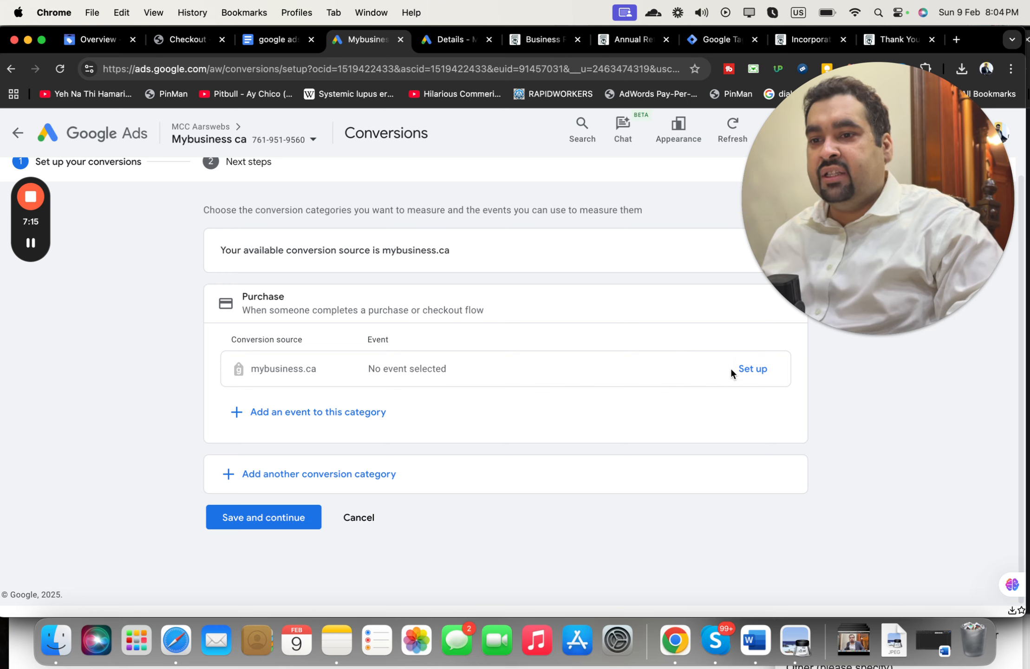
# Step: Create a codeless Page load event for Purchase, matched by 'URL starts with'
pyautogui.click(743, 369)
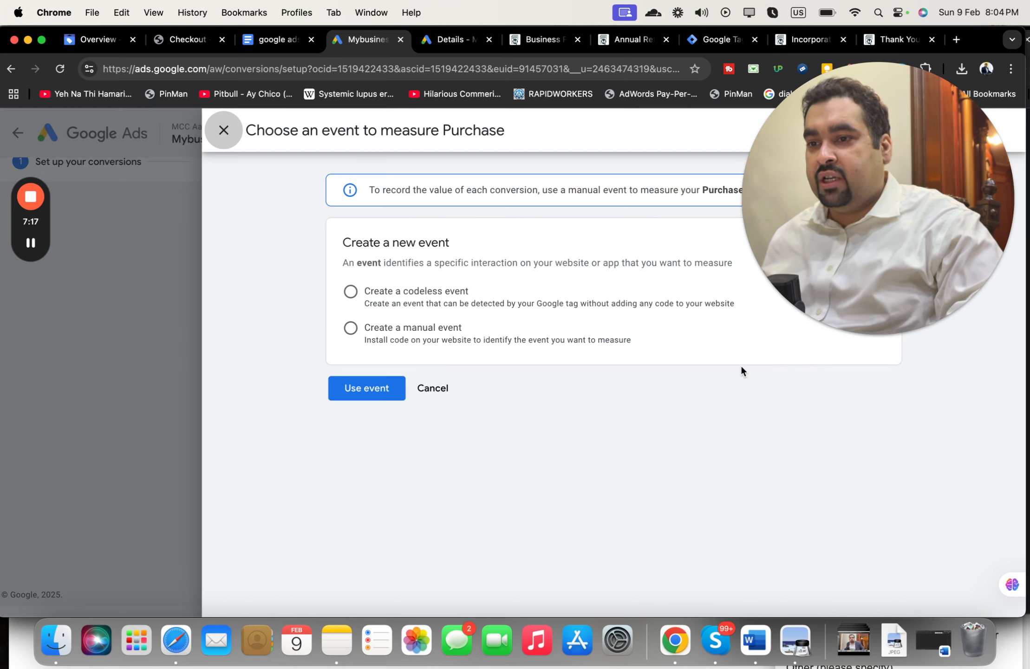
pyautogui.moveTo(832, 195); pyautogui.dragTo(822, 451)
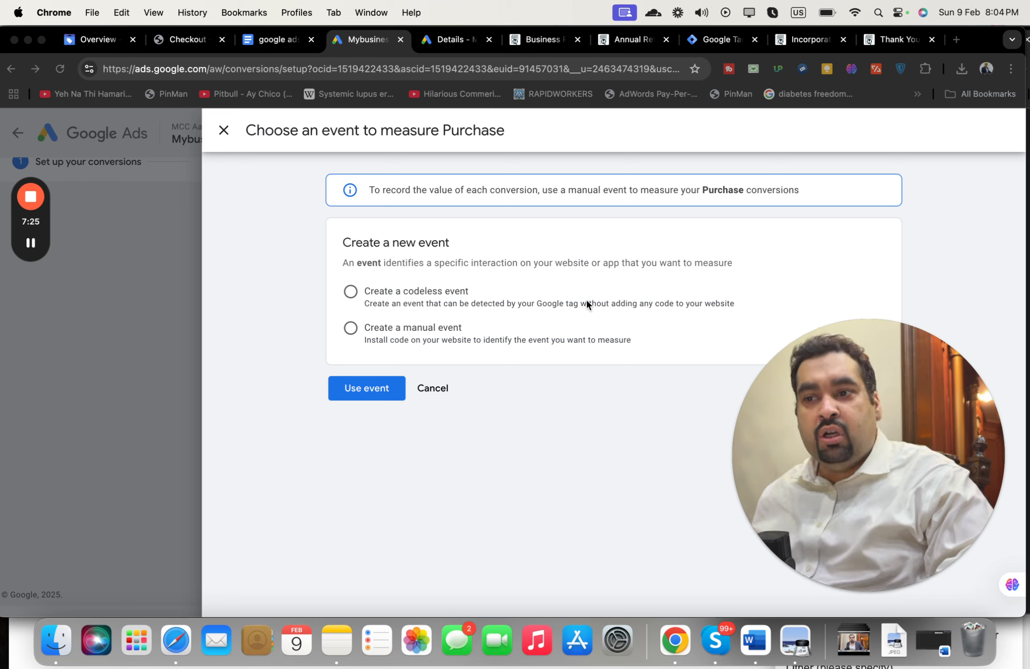
pyautogui.click(350, 293)
pyautogui.click(359, 390)
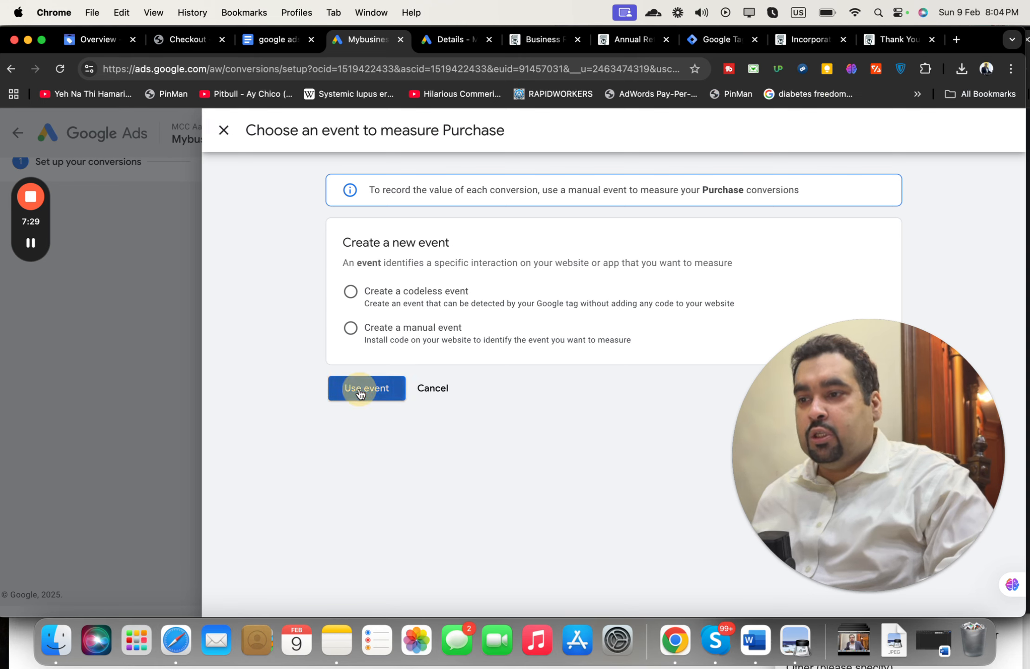
pyautogui.click(351, 293)
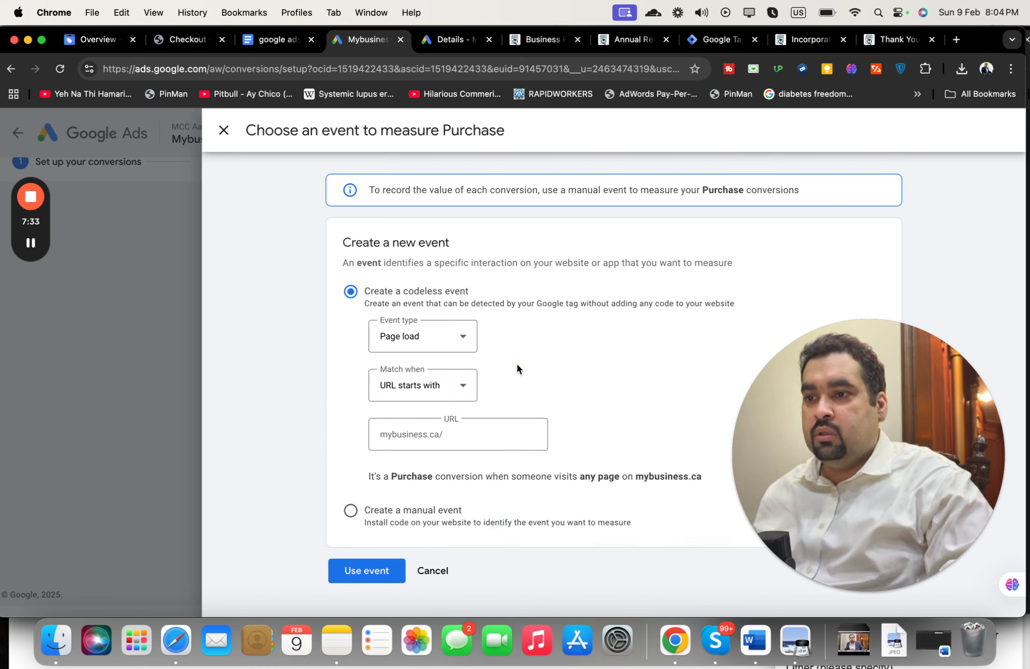
pyautogui.click(445, 344)
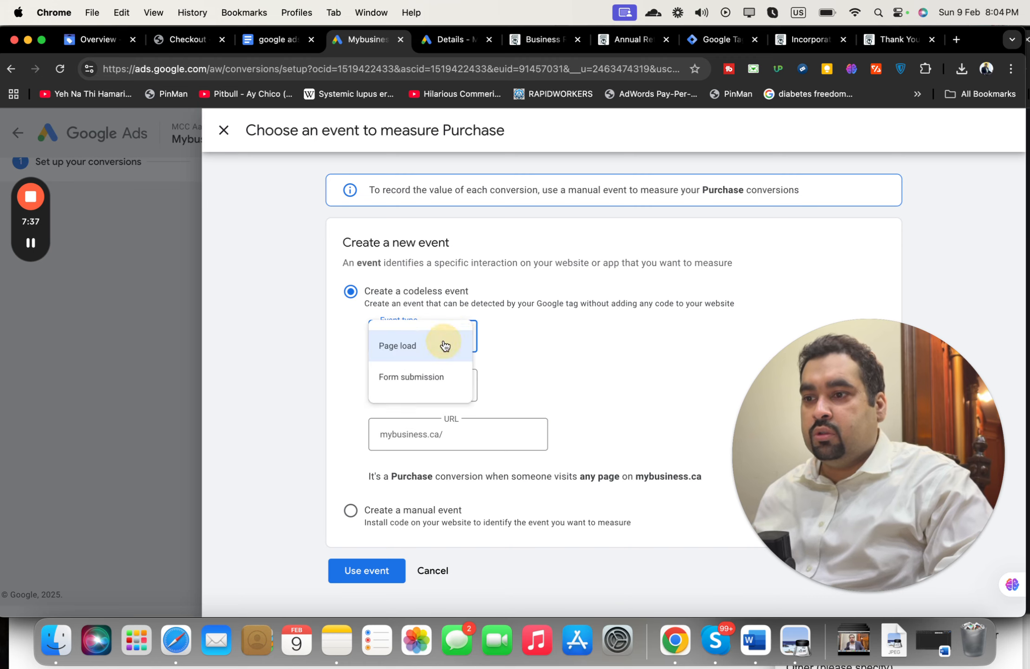
pyautogui.click(443, 344)
pyautogui.click(365, 571)
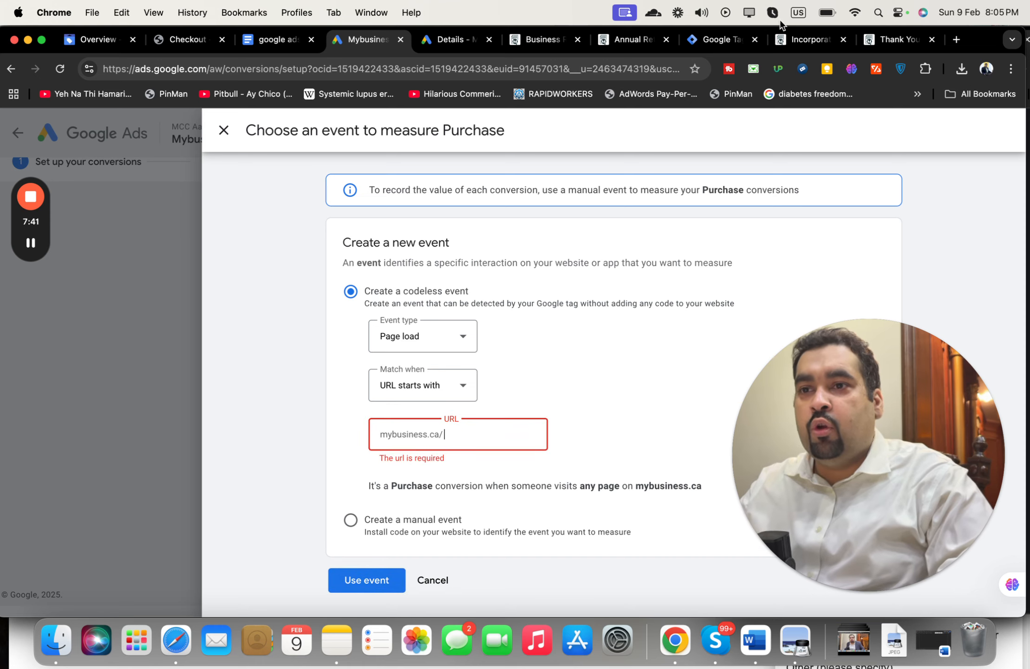
# Step: Copy the thank-you page path into the URL field to match mybusiness.ca/incorporation-thank-you/
pyautogui.click(887, 43)
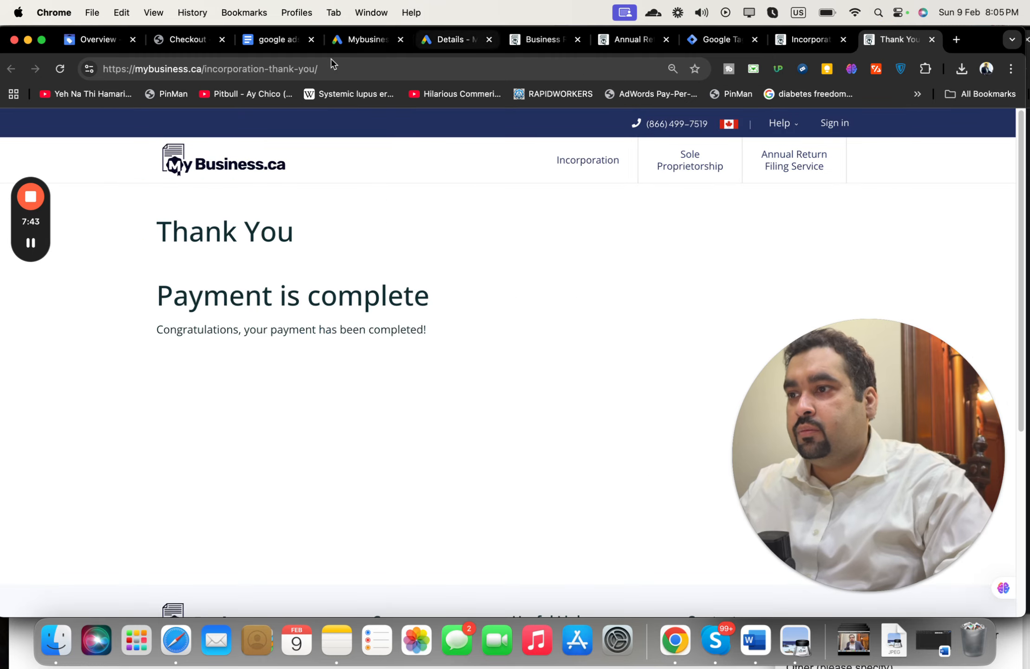
pyautogui.moveTo(204, 70); pyautogui.dragTo(349, 69)
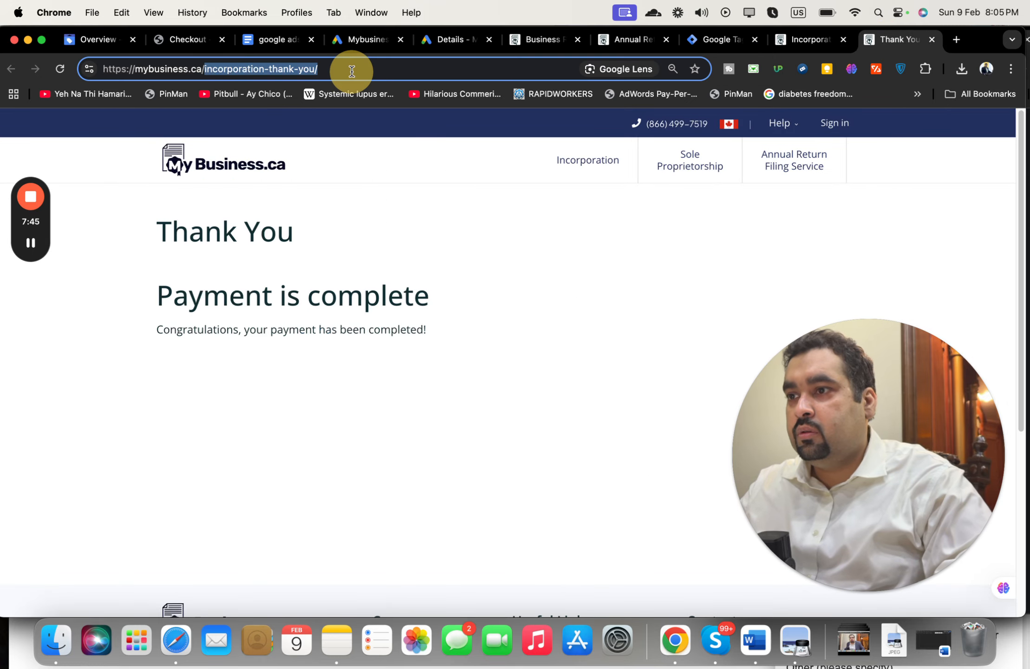
pyautogui.press('super+c')
pyautogui.click(365, 40)
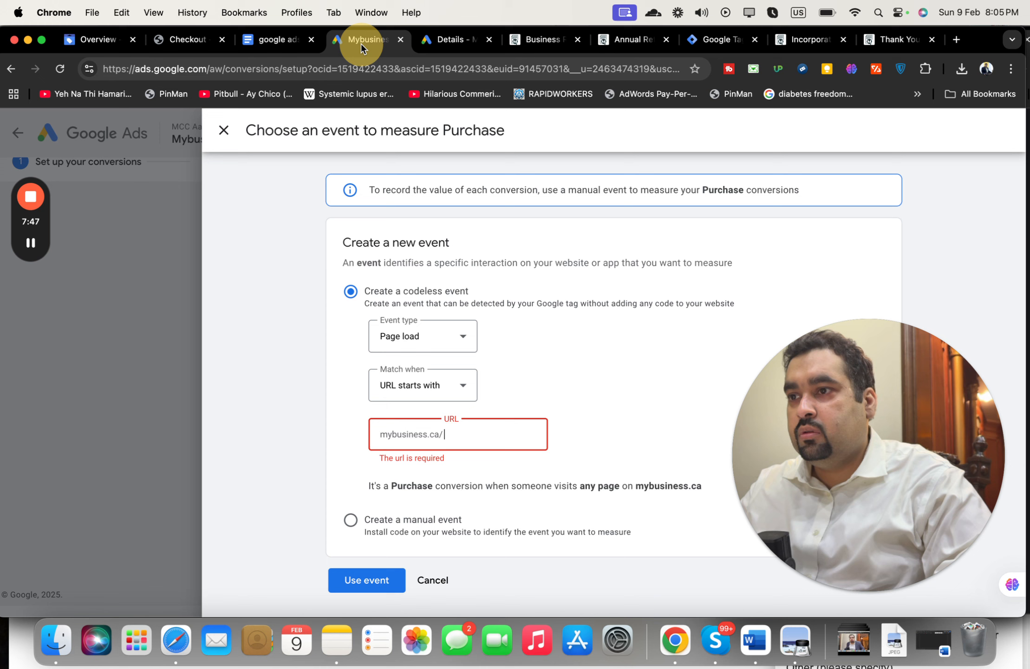
pyautogui.click(450, 433)
pyautogui.press('super+v')
pyautogui.click(358, 573)
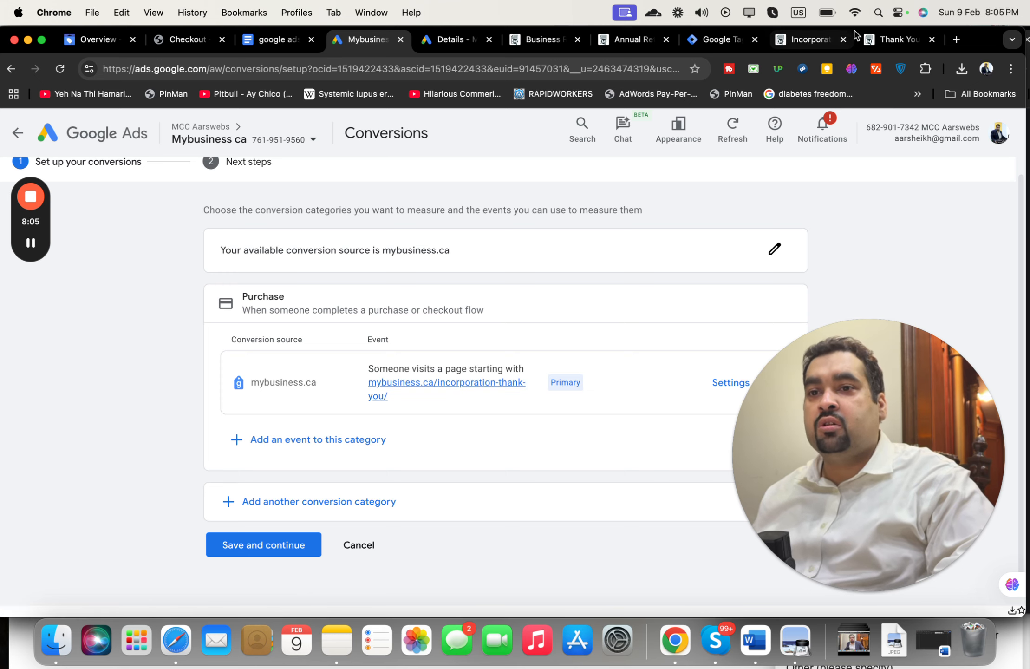
pyautogui.click(873, 41)
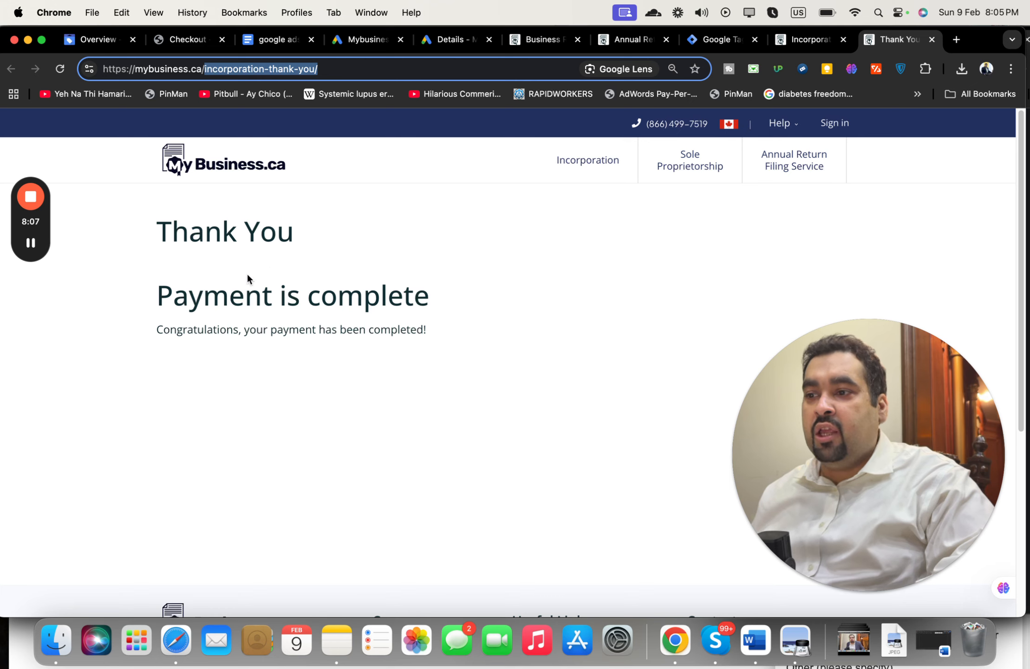
pyautogui.click(365, 41)
# Step: Save the new Purchase conversion action and continue to tag installation
pyautogui.click(276, 548)
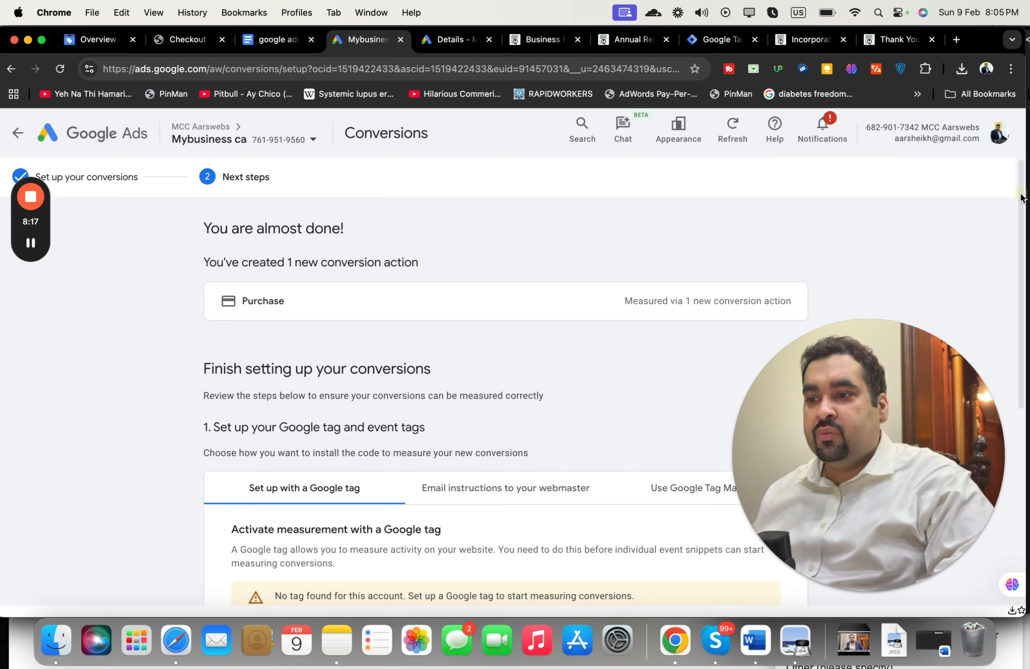
pyautogui.scroll(-5, 999, 307)
pyautogui.scroll(1, 1000, 320)
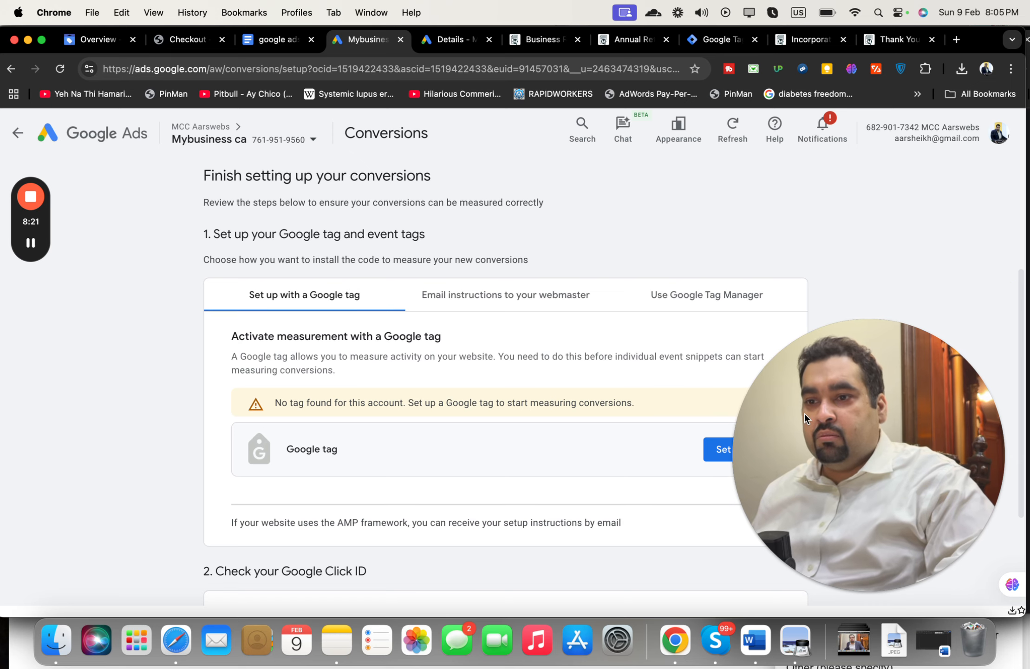
pyautogui.moveTo(805, 413); pyautogui.dragTo(897, 222)
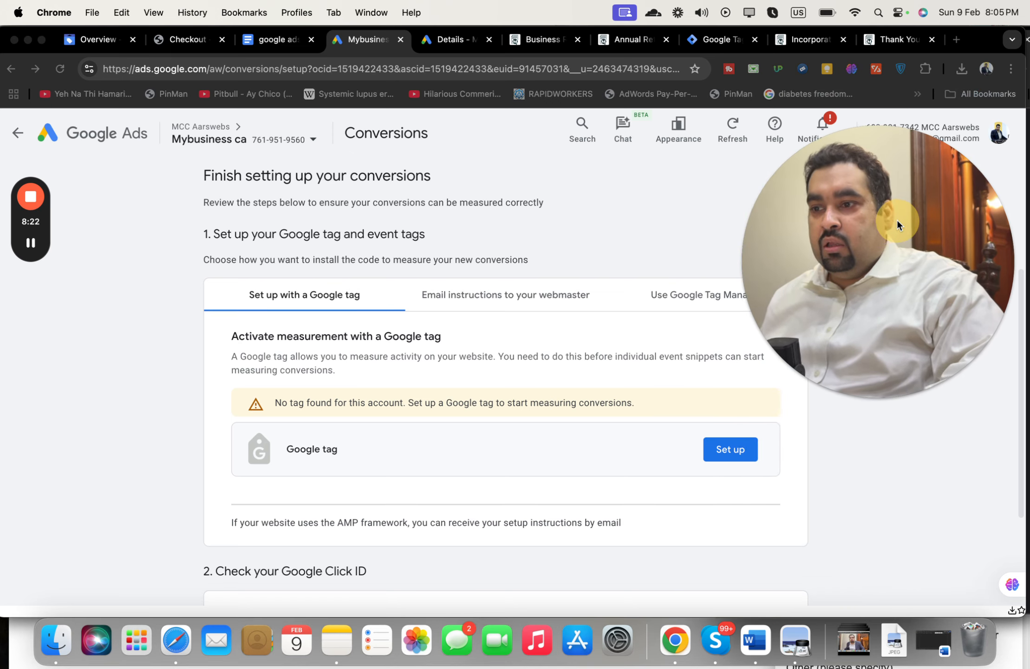
pyautogui.click(491, 414)
# Step: Review the Google Tag Manager, email-instructions and Google tag installation options
pyautogui.click(654, 299)
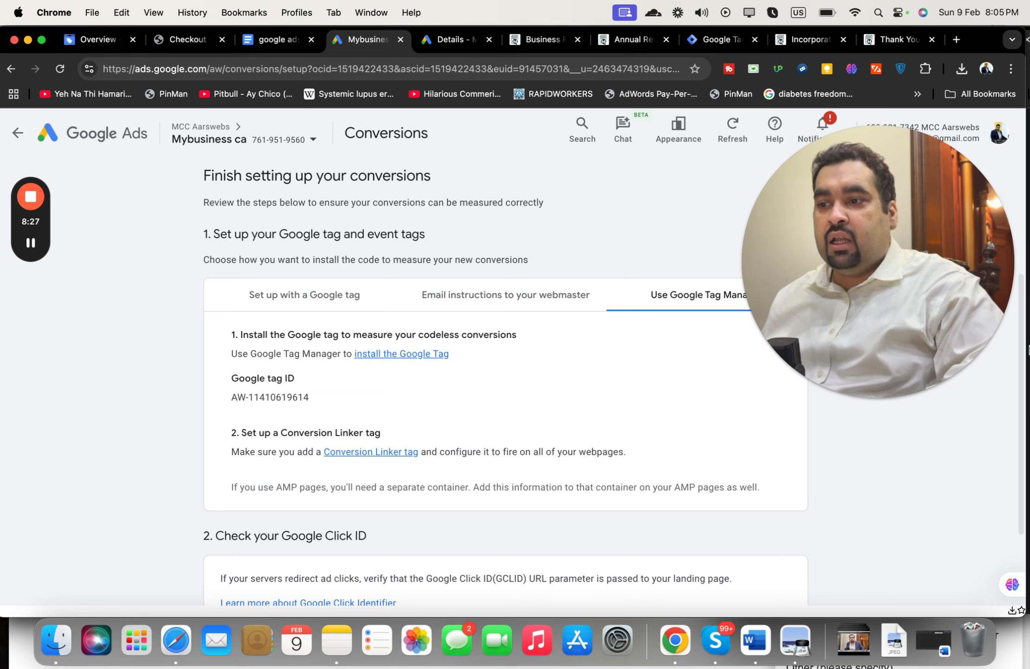
pyautogui.moveTo(1024, 349)
pyautogui.mouseDown()
pyautogui.moveTo(1025, 373)
pyautogui.moveTo(1021, 355)
pyautogui.mouseUp()
pyautogui.click(1017, 388)
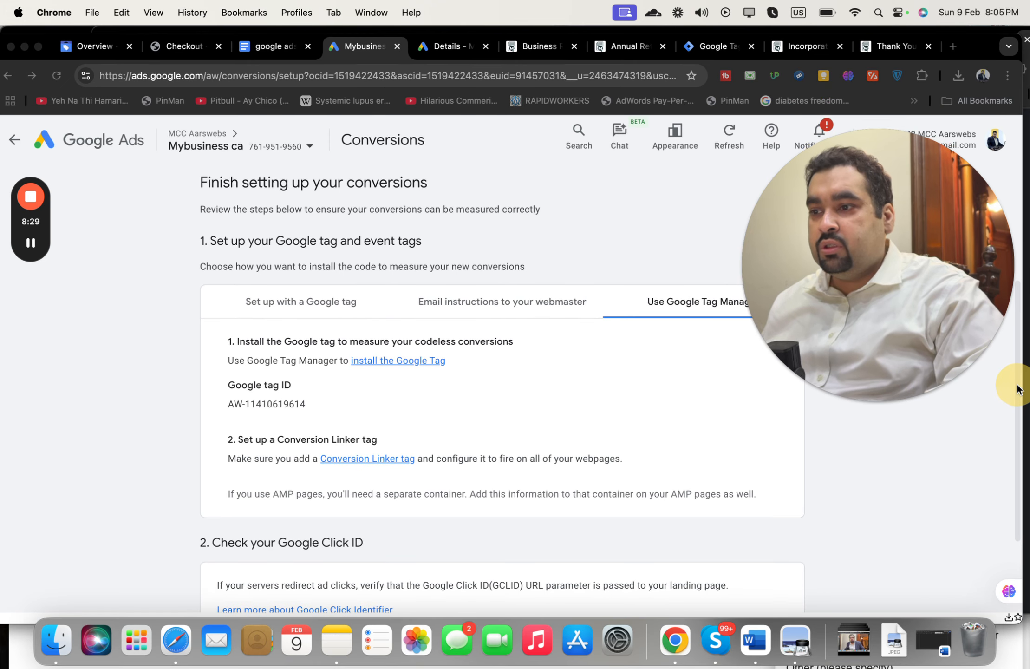
pyautogui.click(391, 374)
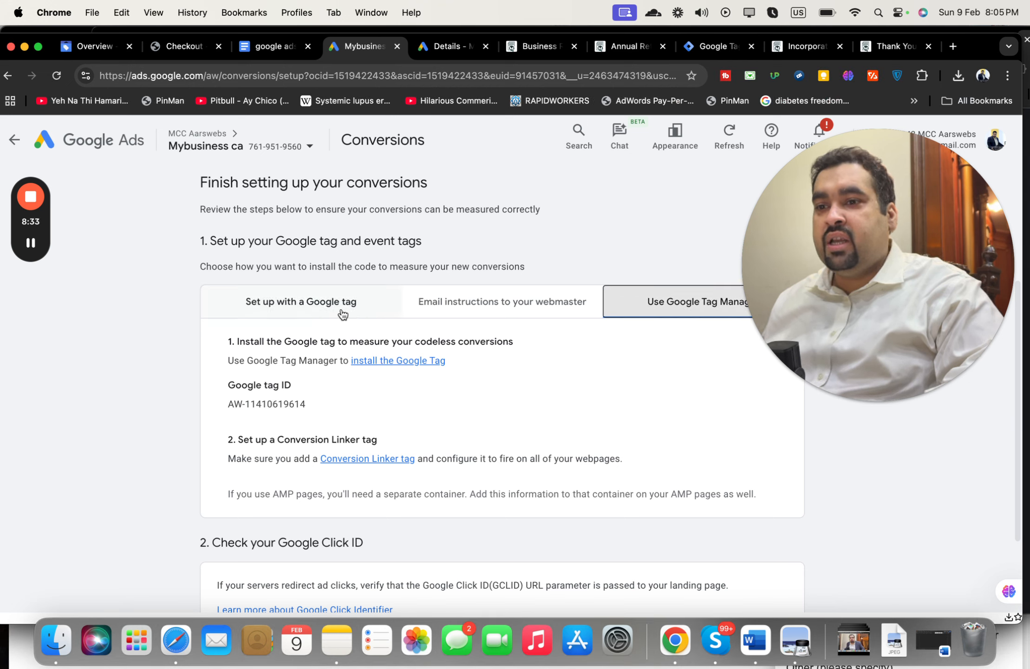
pyautogui.click(481, 314)
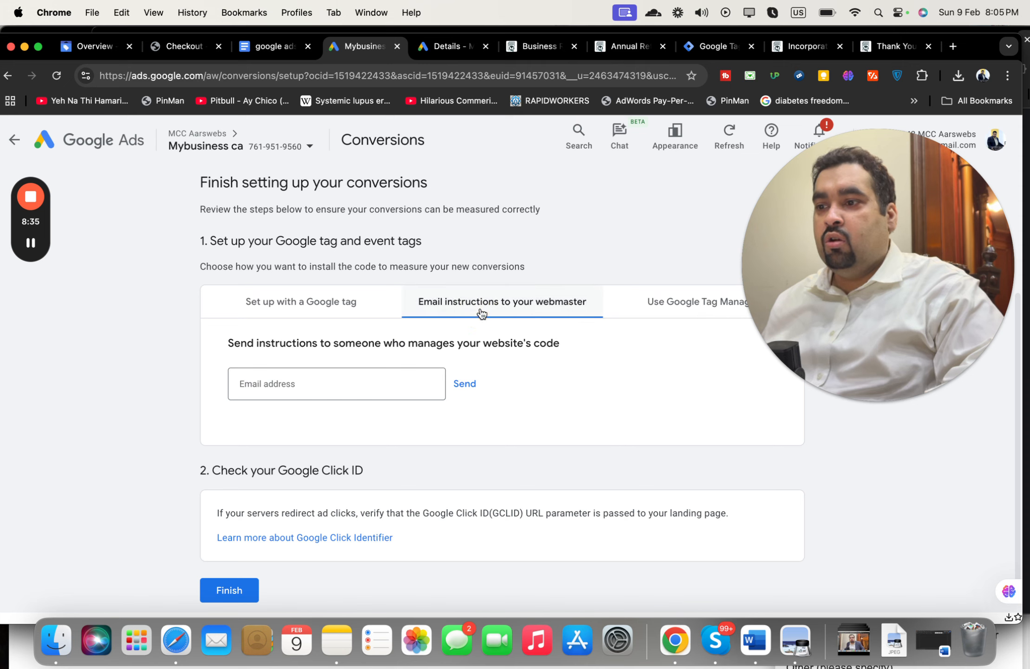
pyautogui.click(356, 306)
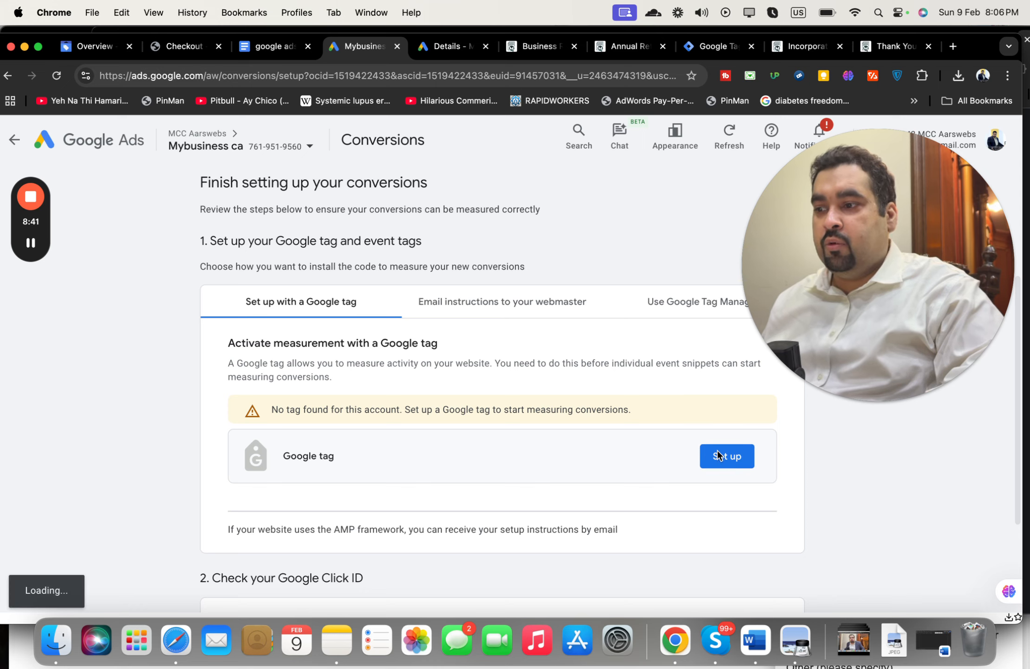
pyautogui.click(718, 455)
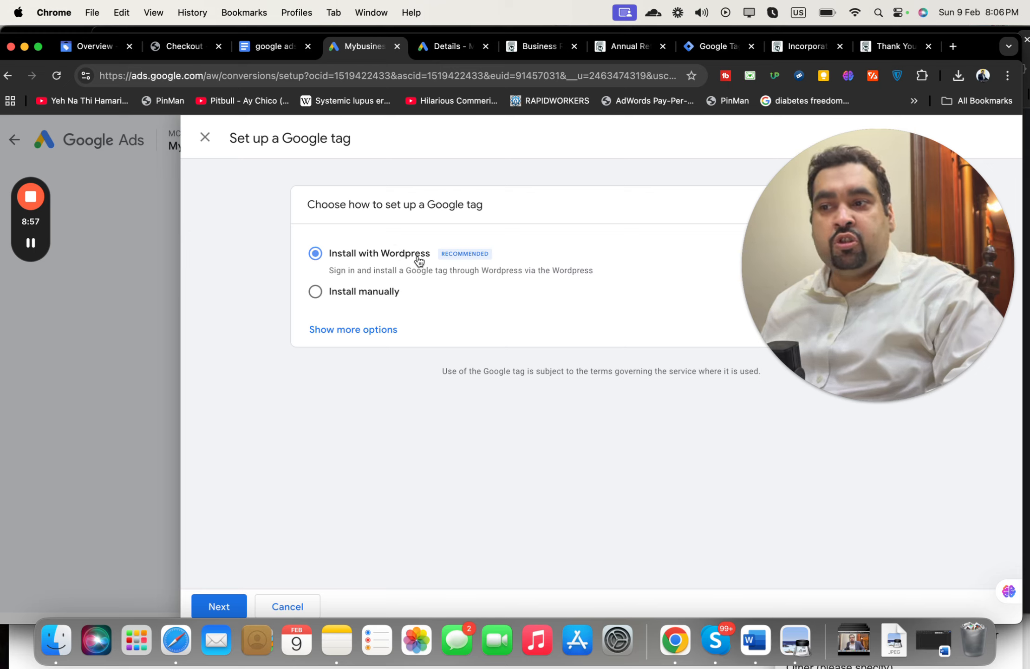
pyautogui.click(381, 292)
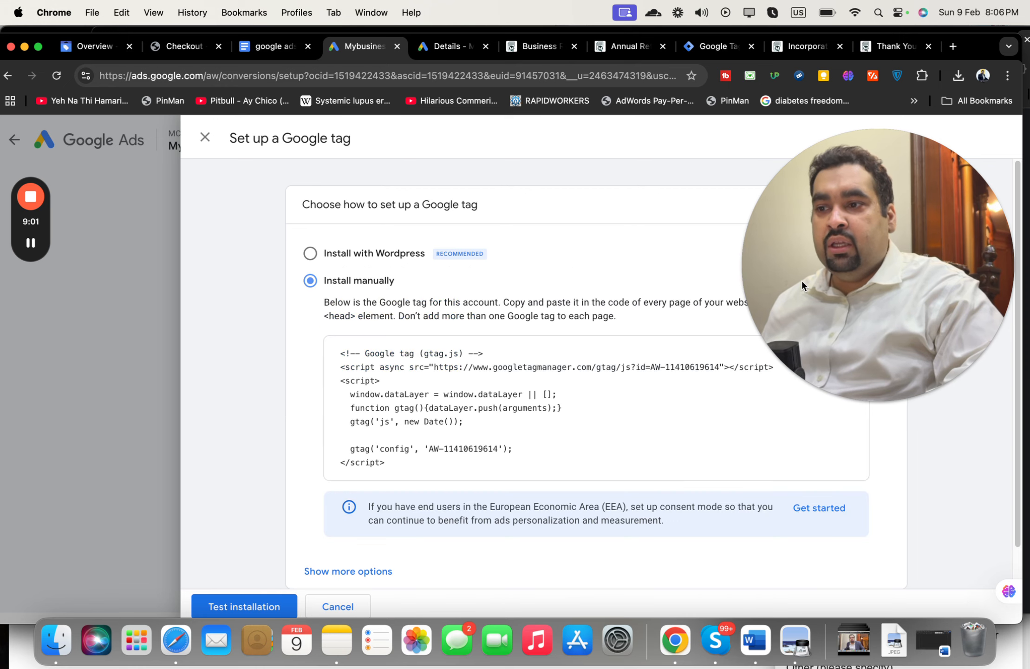
pyautogui.moveTo(834, 243); pyautogui.dragTo(834, 213)
pyautogui.click(506, 465)
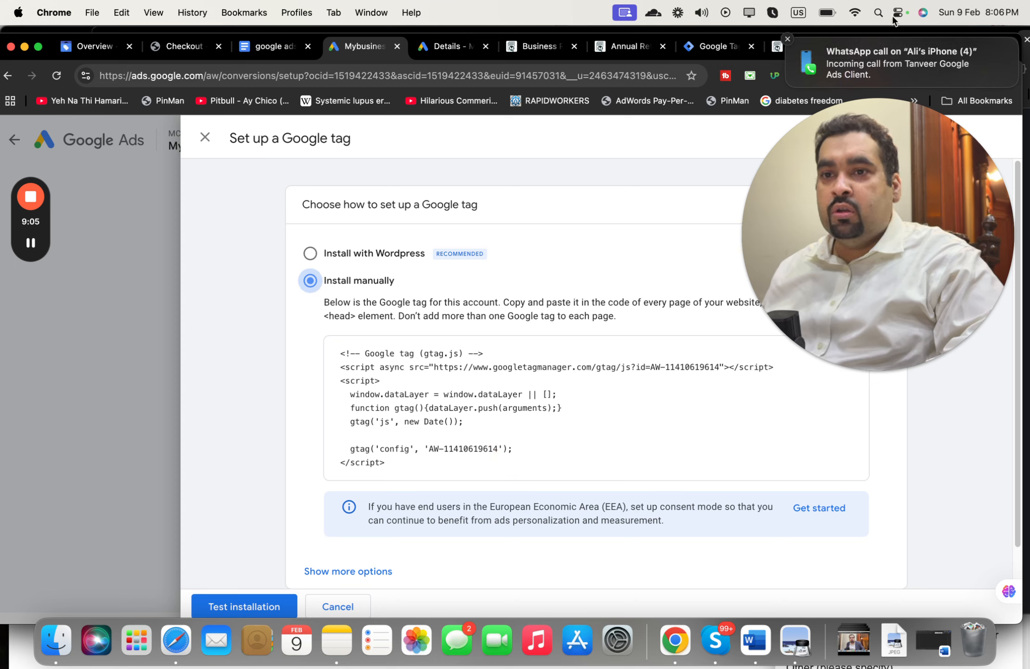
pyautogui.click(787, 40)
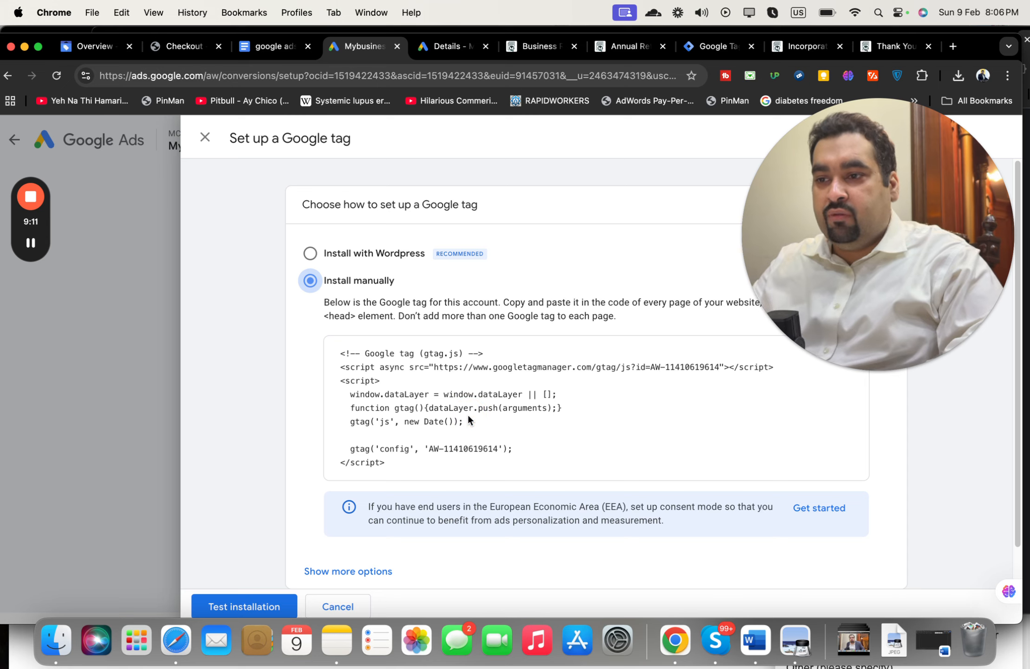
pyautogui.click(249, 607)
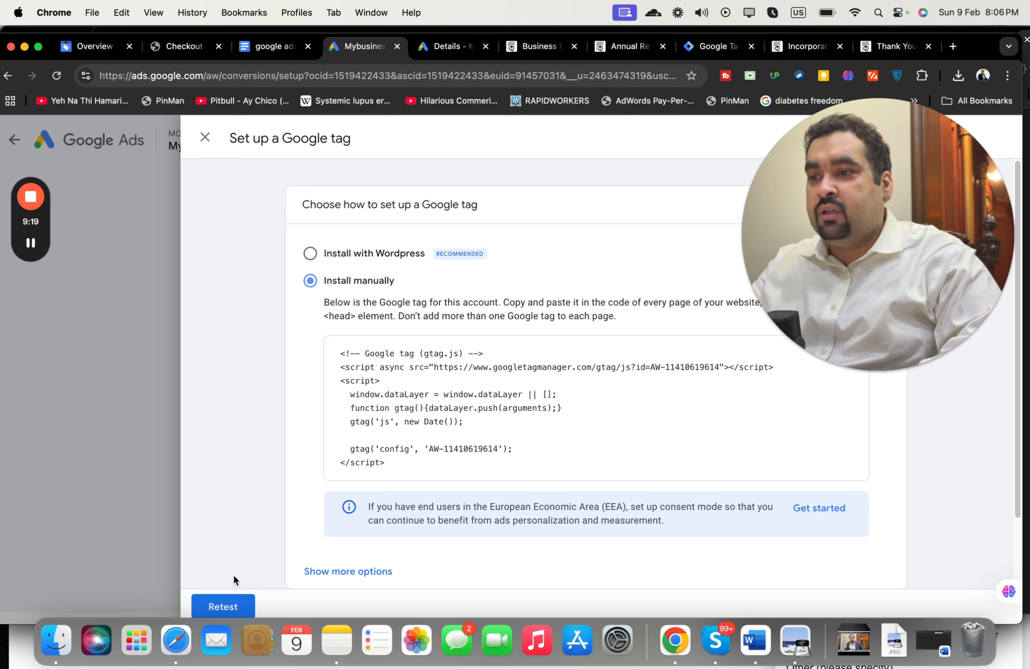
pyautogui.moveTo(828, 280); pyautogui.dragTo(827, 392)
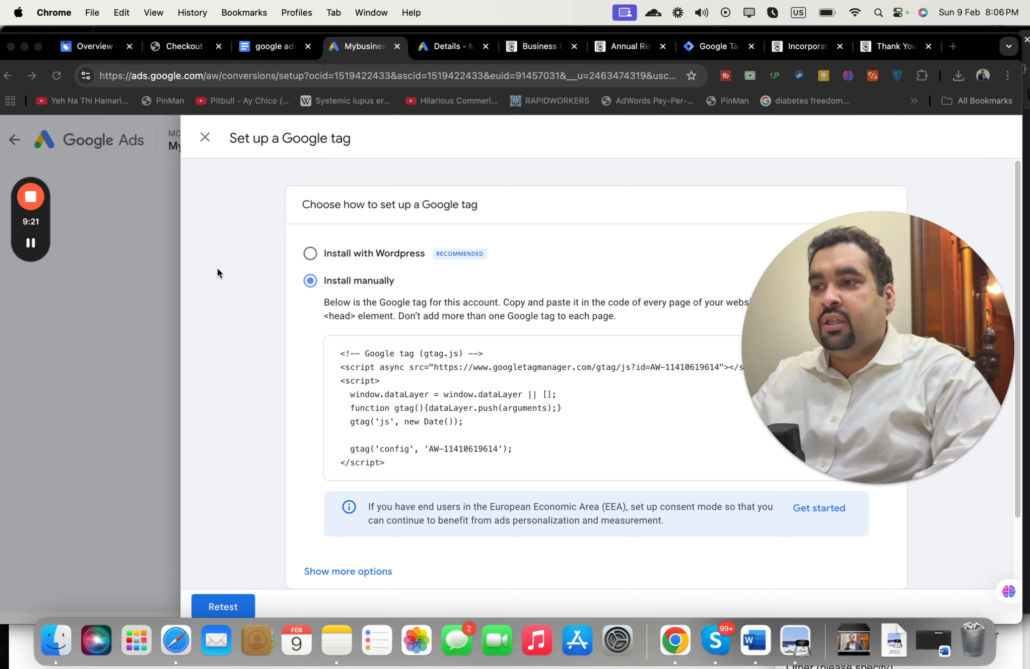
# Step: Close the Google tag setup, leave Conversions, and show the 'Payment is complete' thank-you page
pyautogui.click(205, 137)
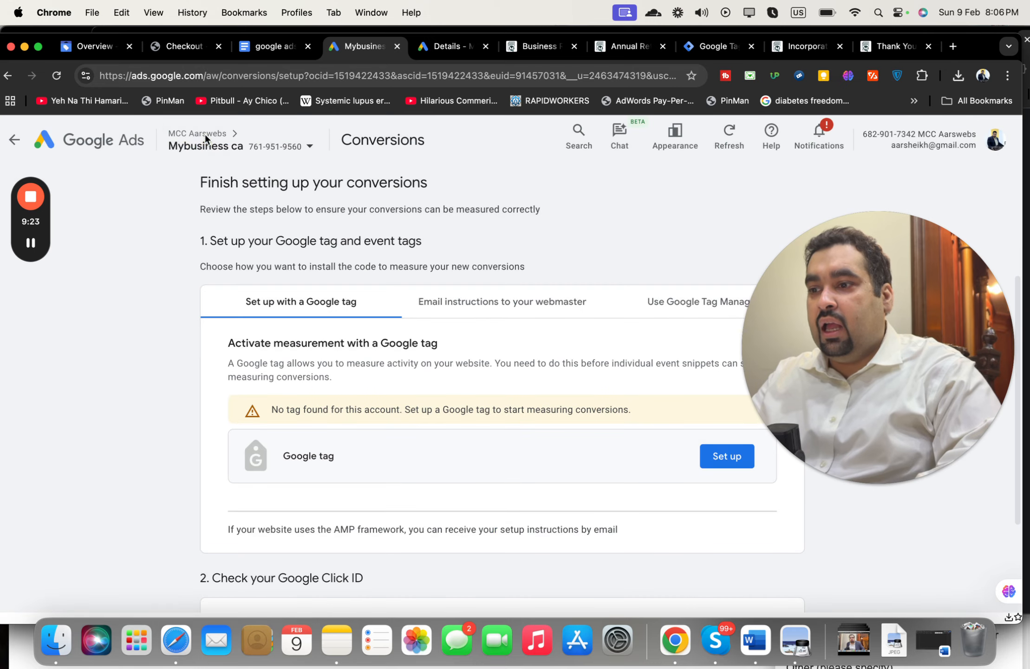
pyautogui.click(12, 141)
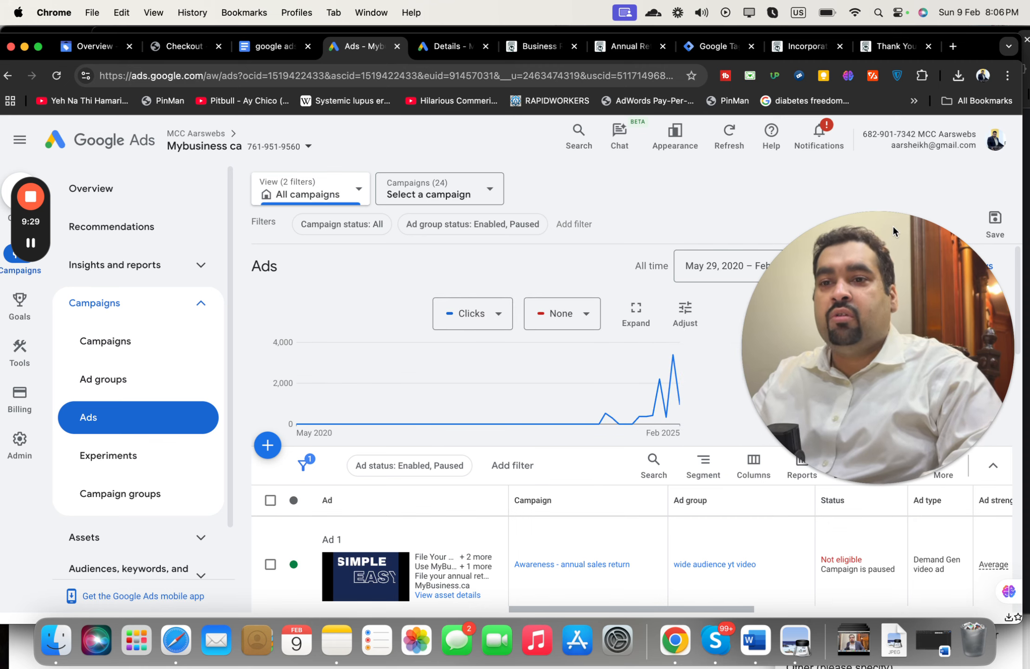
pyautogui.click(880, 49)
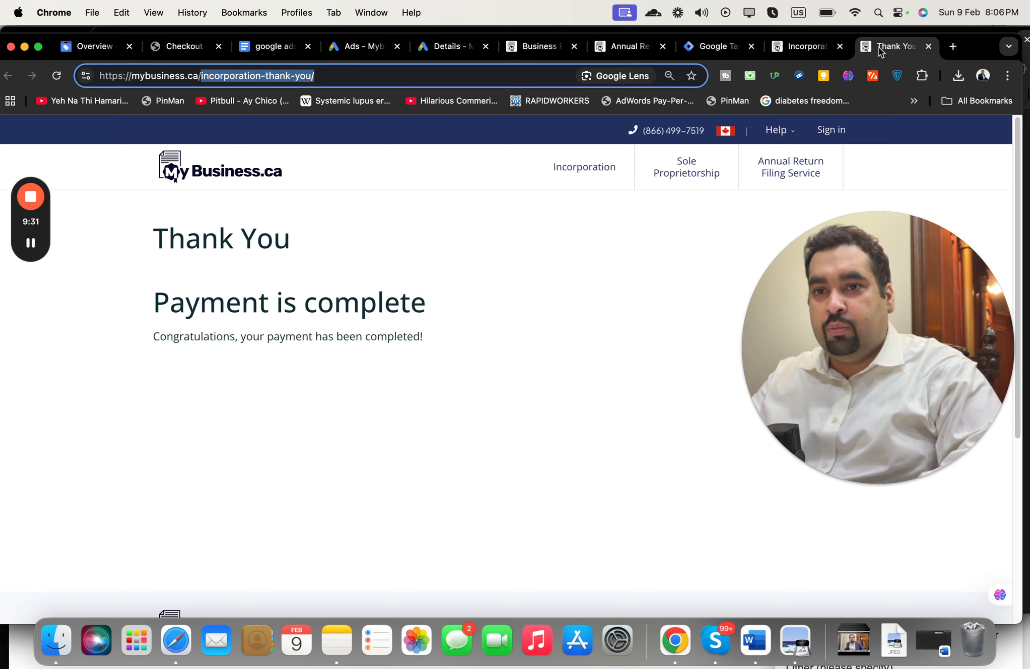
pyautogui.click(1007, 75)
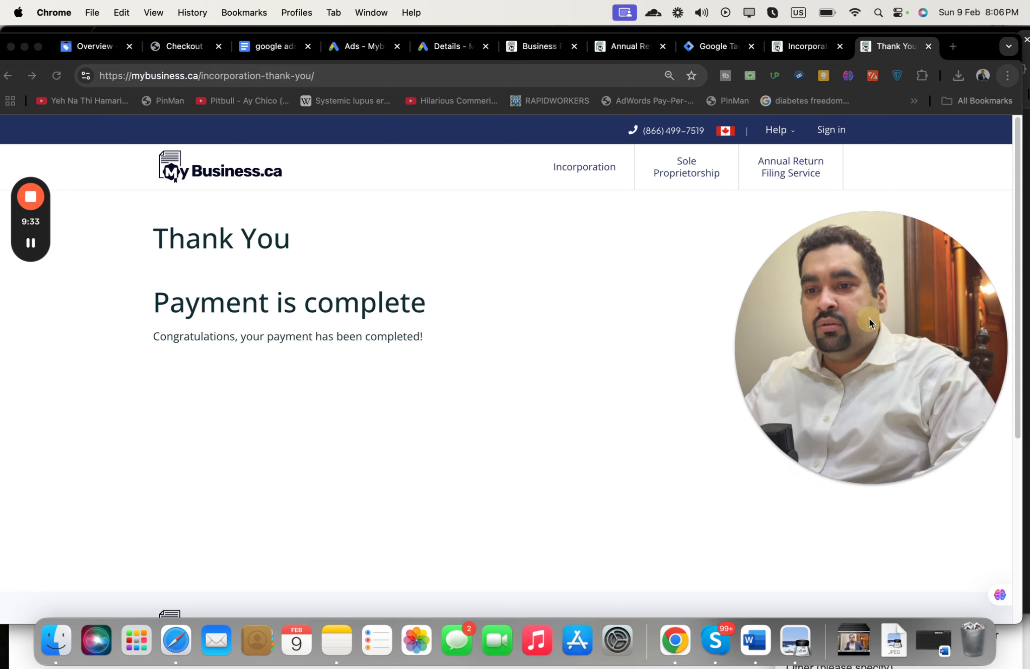
pyautogui.moveTo(869, 318); pyautogui.dragTo(391, 332)
pyautogui.click(1007, 76)
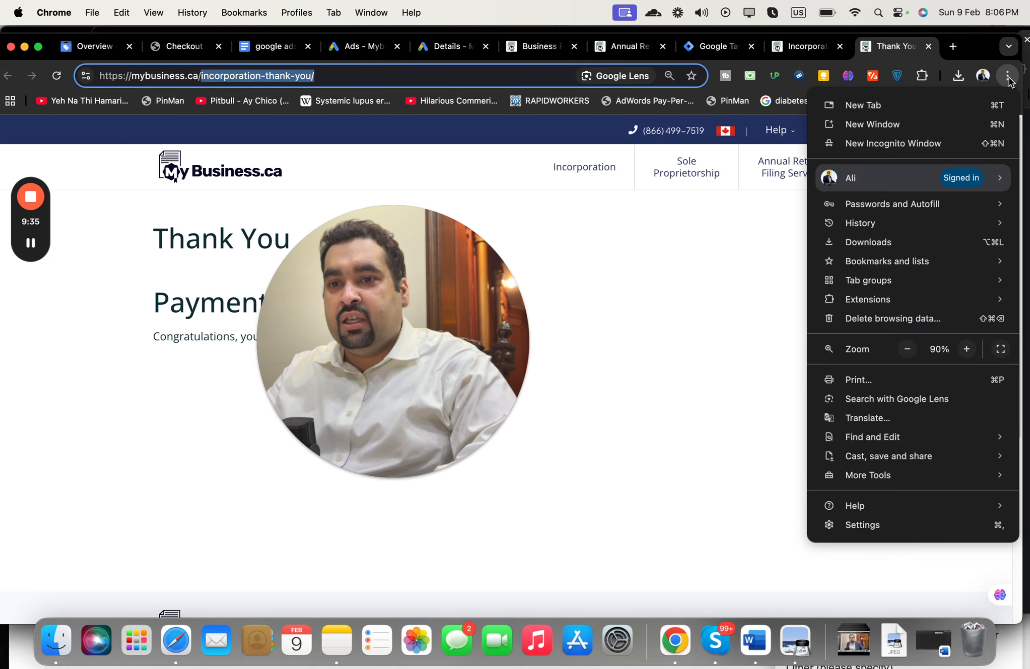
pyautogui.moveTo(896, 479)
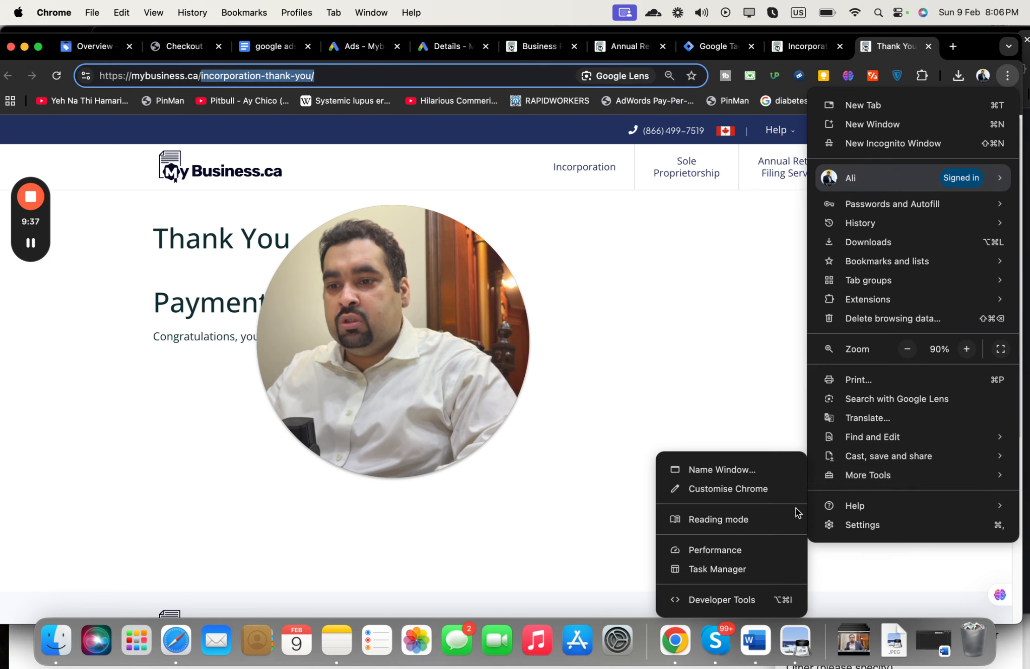
pyautogui.click(759, 600)
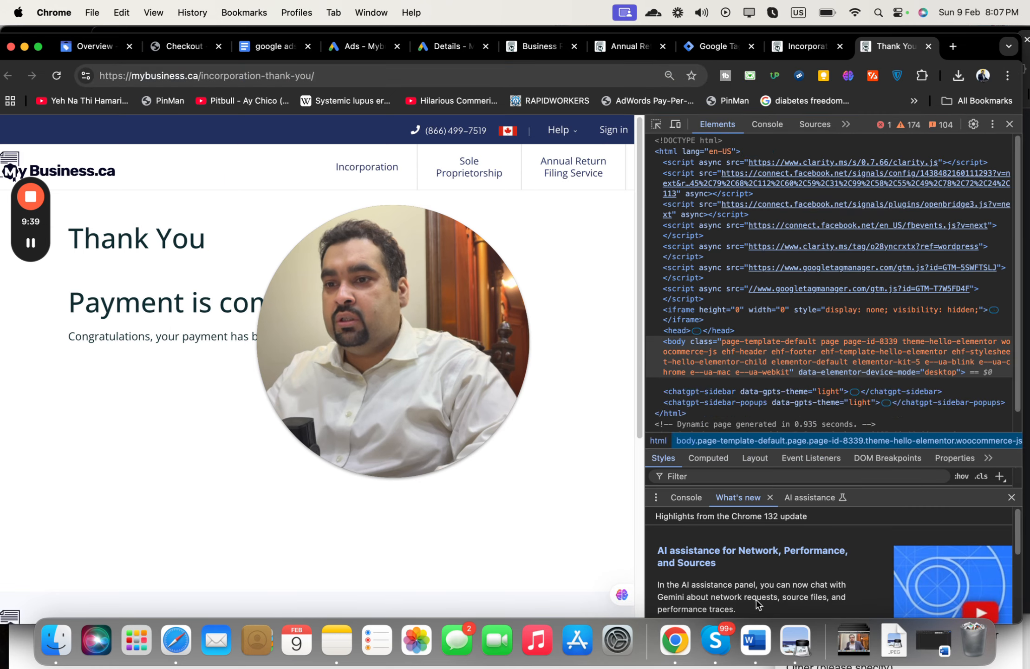
pyautogui.write('tag')
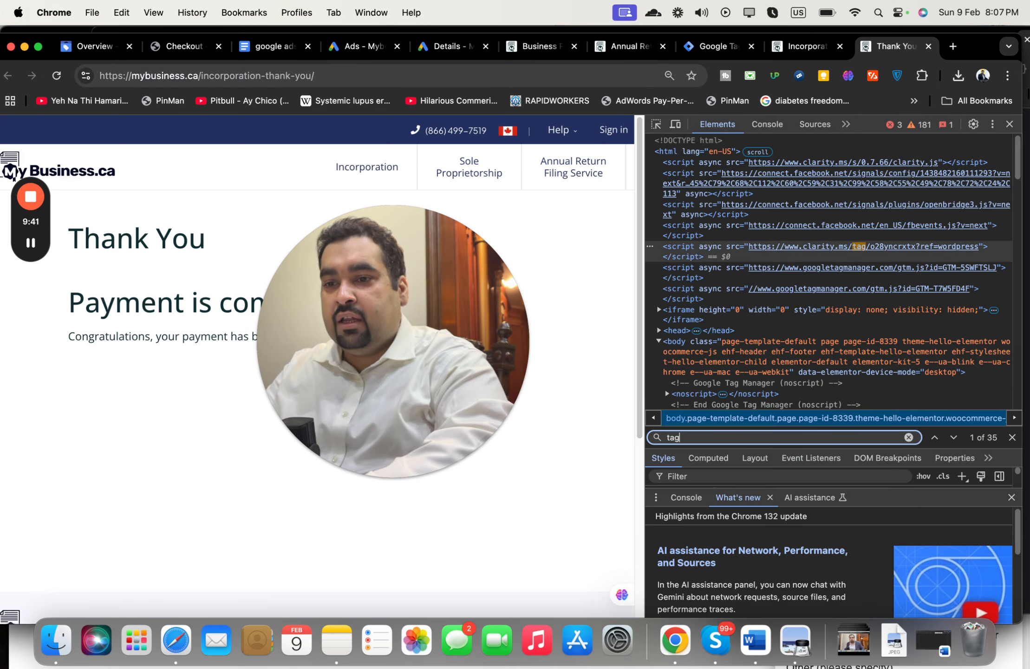
pyautogui.write(' man')
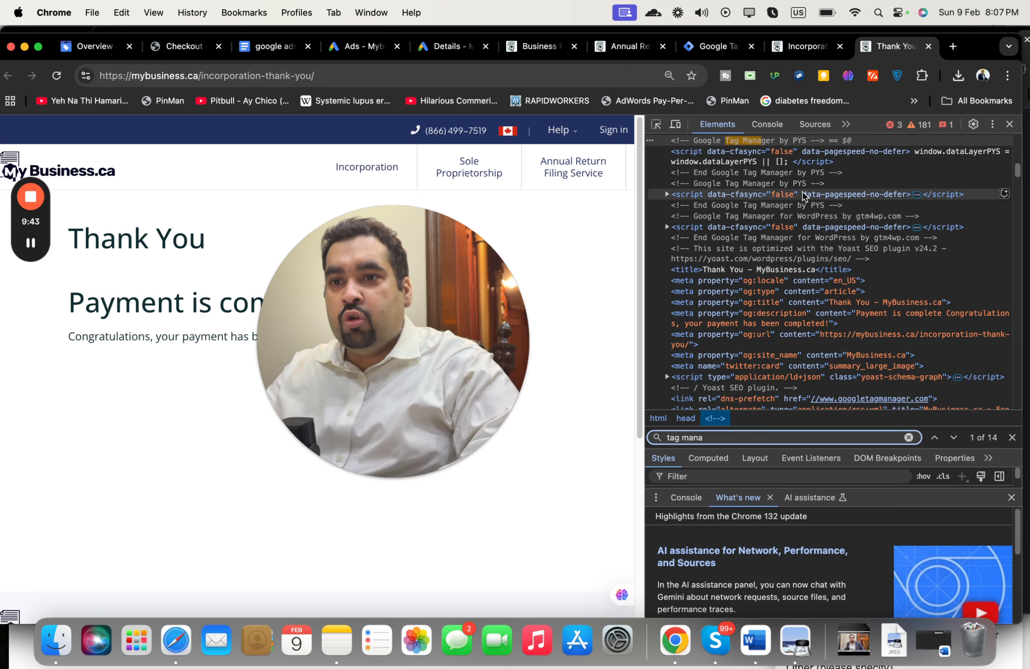
pyautogui.write('a')
pyautogui.moveTo(1016, 171); pyautogui.dragTo(1017, 168)
pyautogui.click(789, 437)
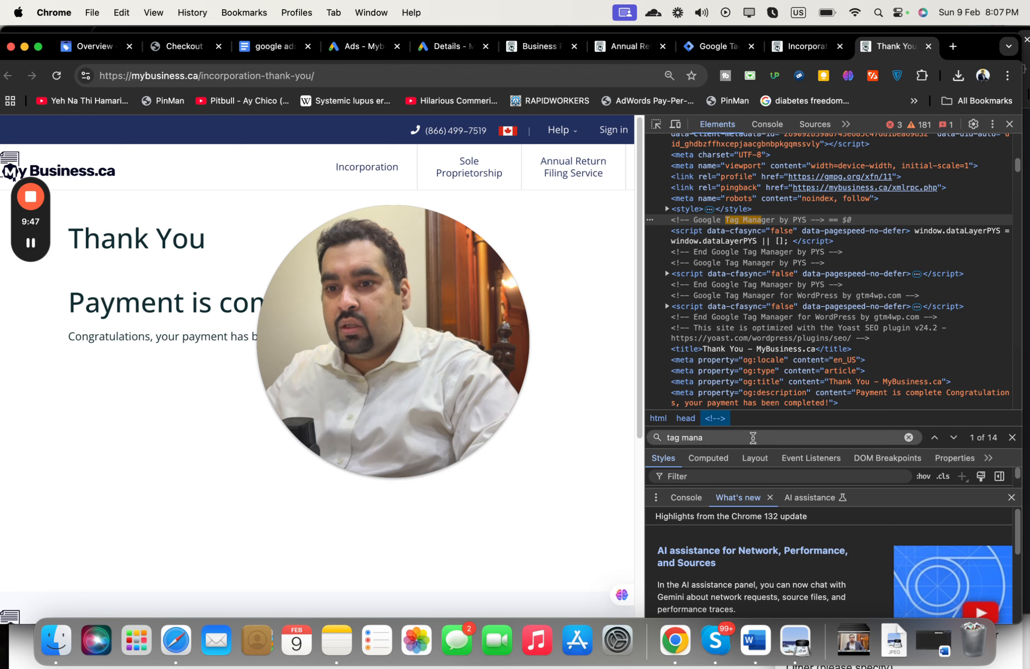
pyautogui.press('Return')
pyautogui.press('Return')
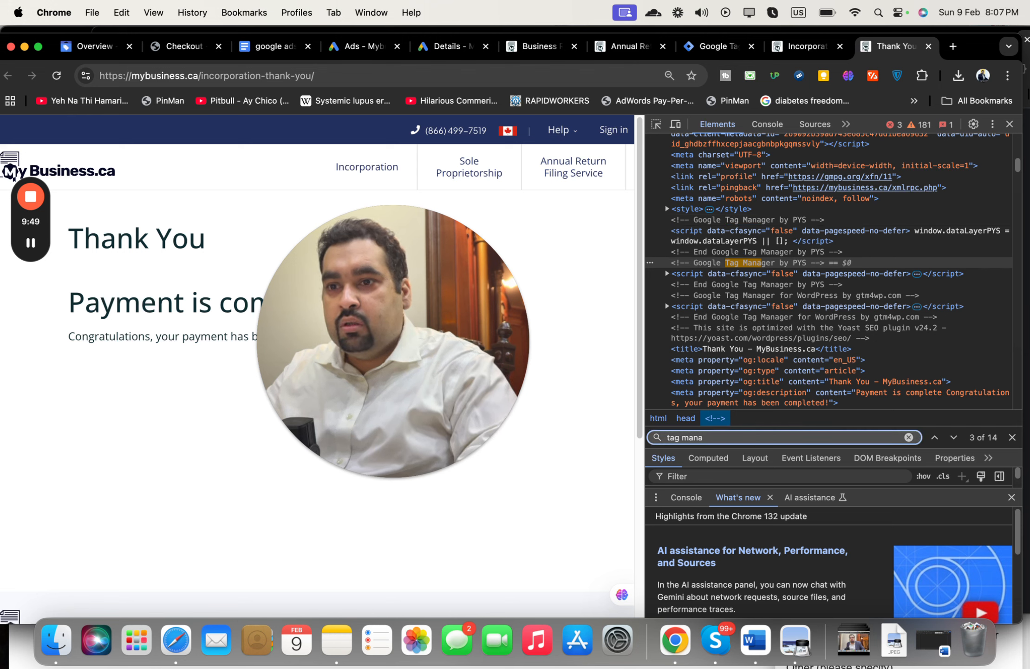
pyautogui.press('Return')
pyautogui.press('Return')
pyautogui.press('Return')
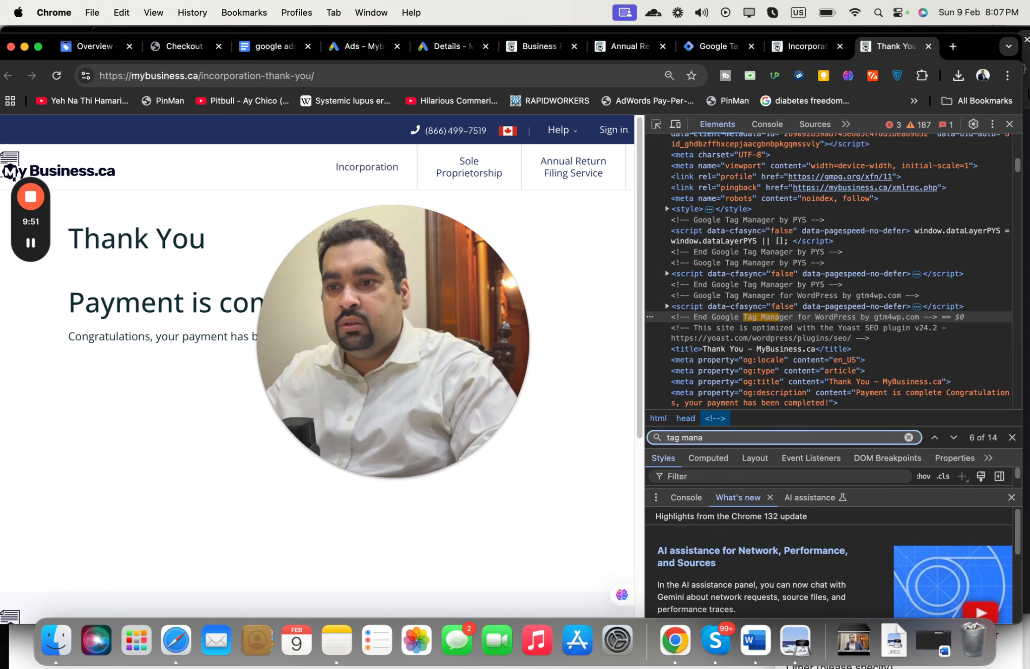
pyautogui.write('ger')
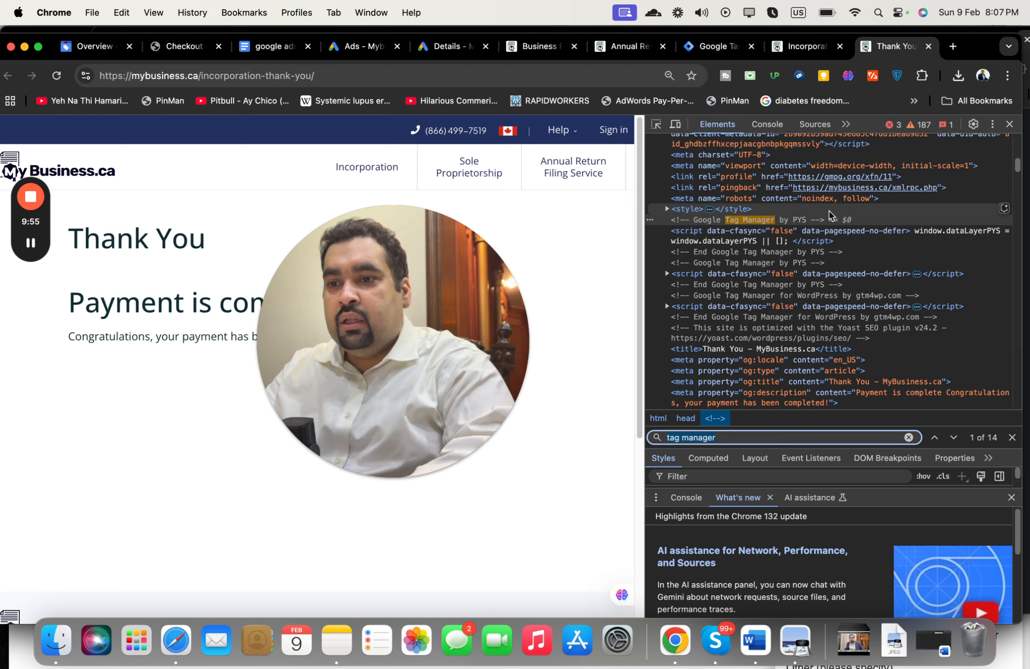
pyautogui.write('google tag')
pyautogui.press('Return')
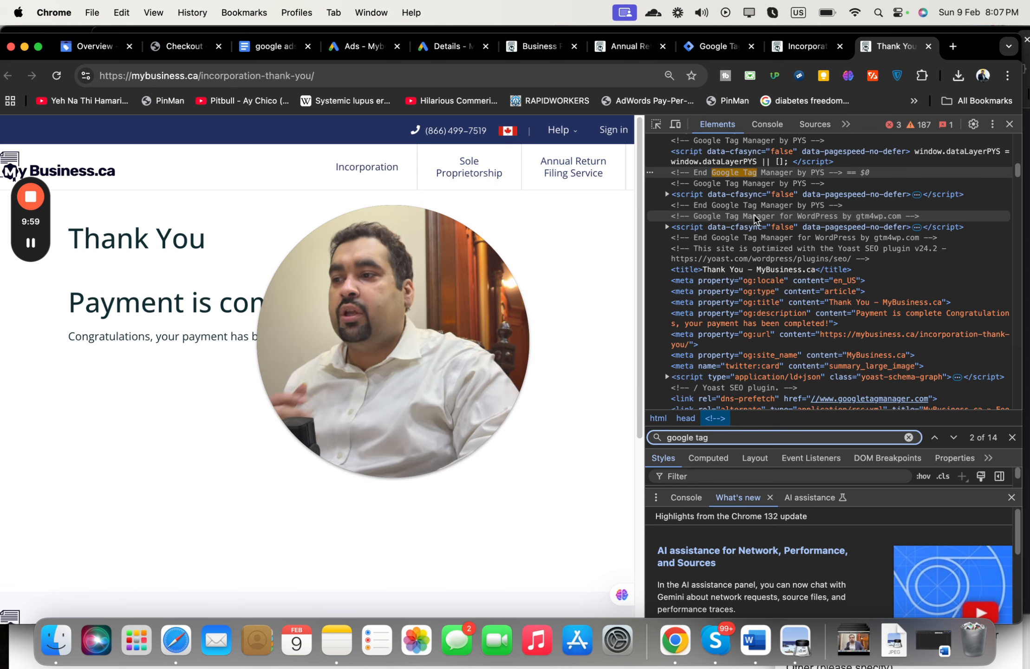
pyautogui.click(1006, 124)
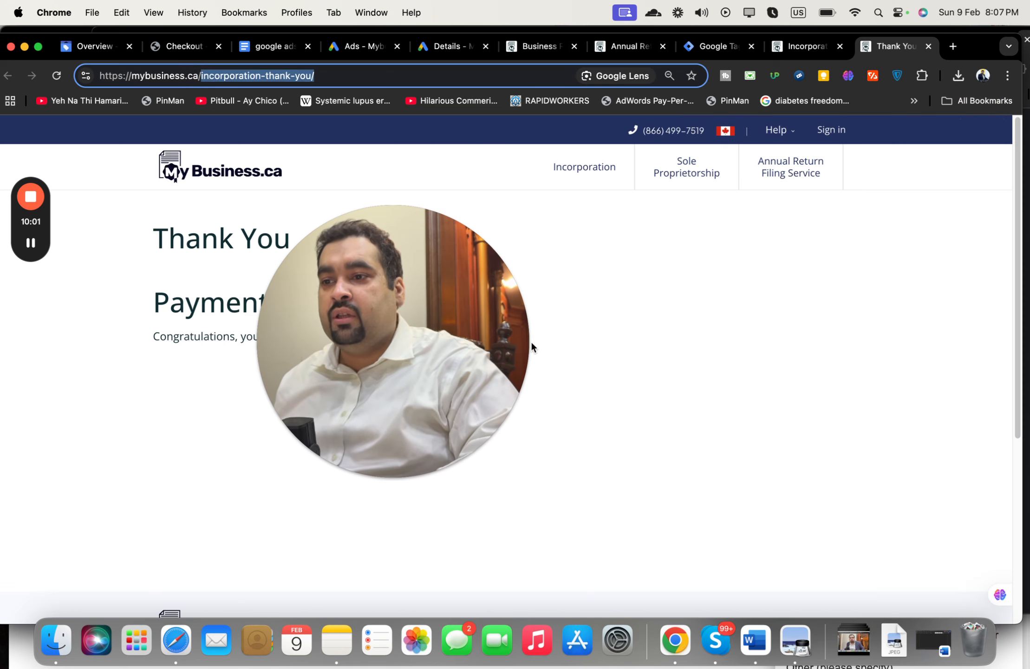
pyautogui.moveTo(448, 337); pyautogui.dragTo(958, 198)
pyautogui.moveTo(874, 319)
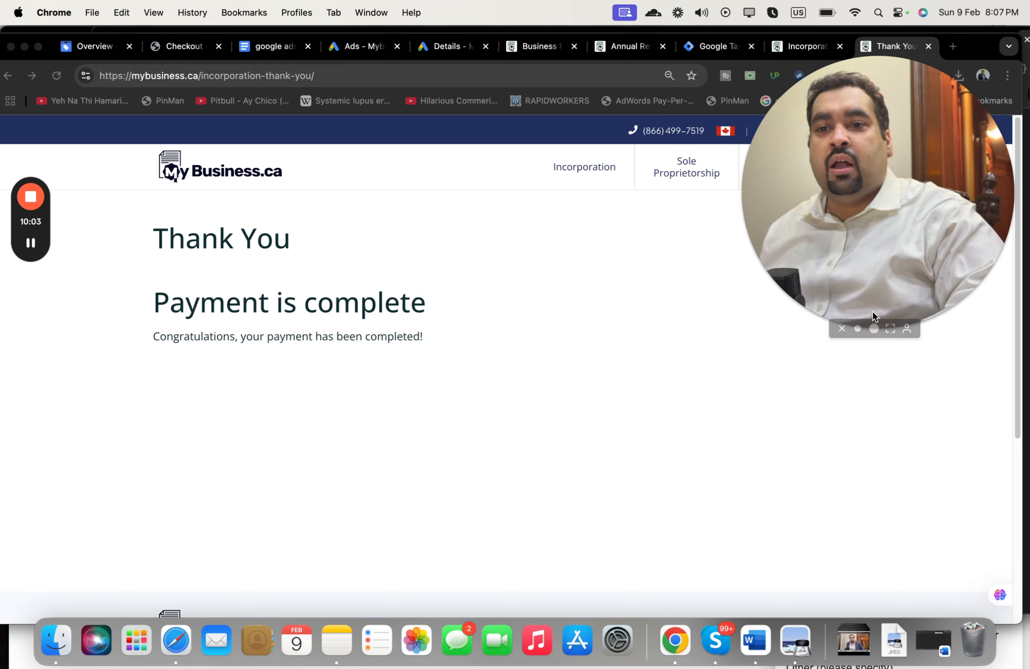
pyautogui.click(891, 328)
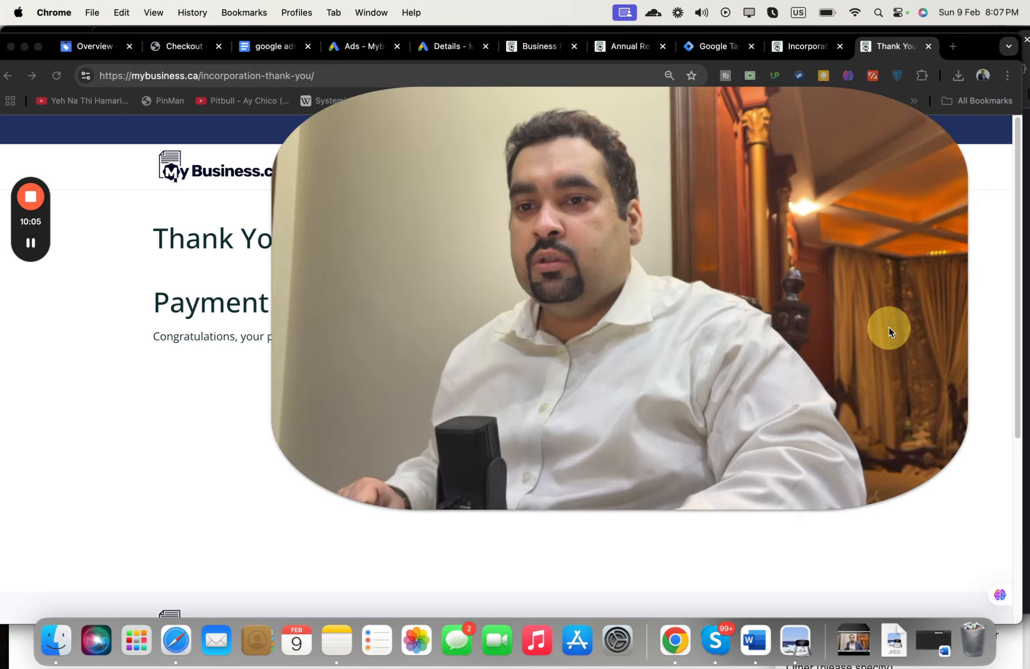